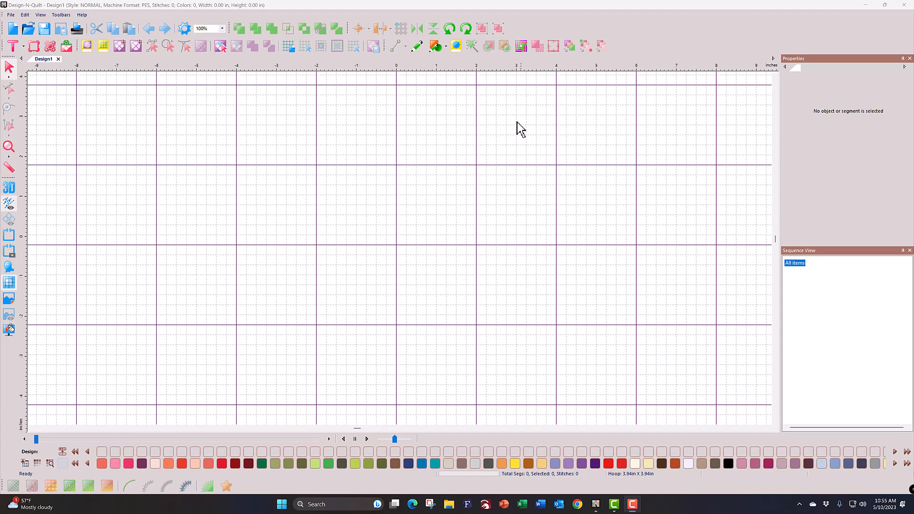
Create a new 8 x 8 in quilt block and load Log Cabin Quilt Block.png as its backdrop.
left_click(137, 47)
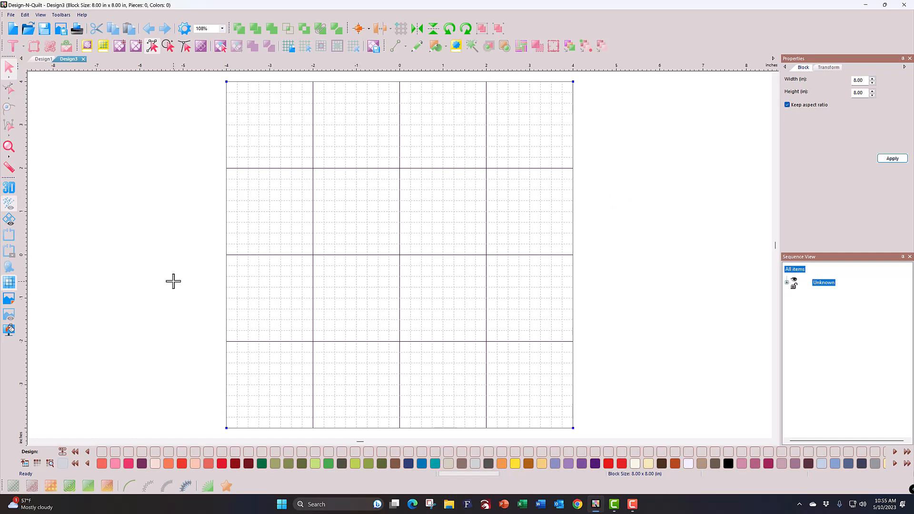
left_click(12, 302)
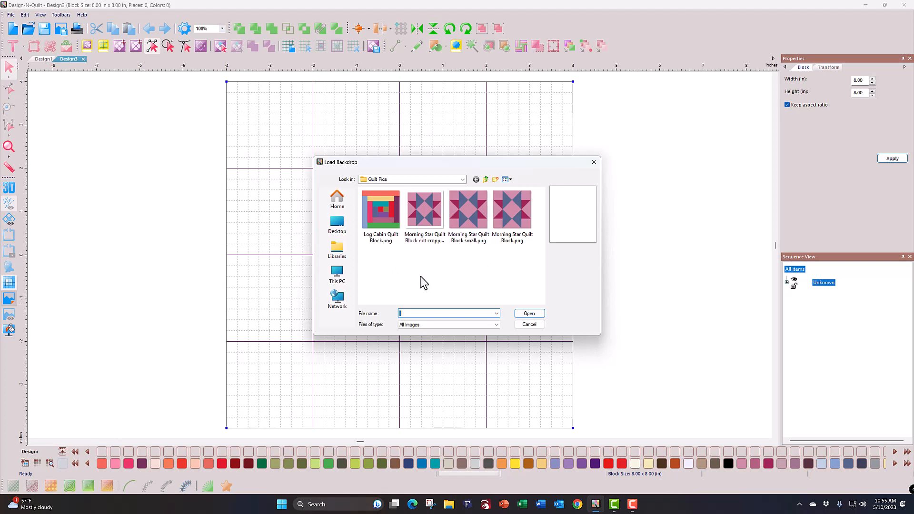
left_click(385, 226)
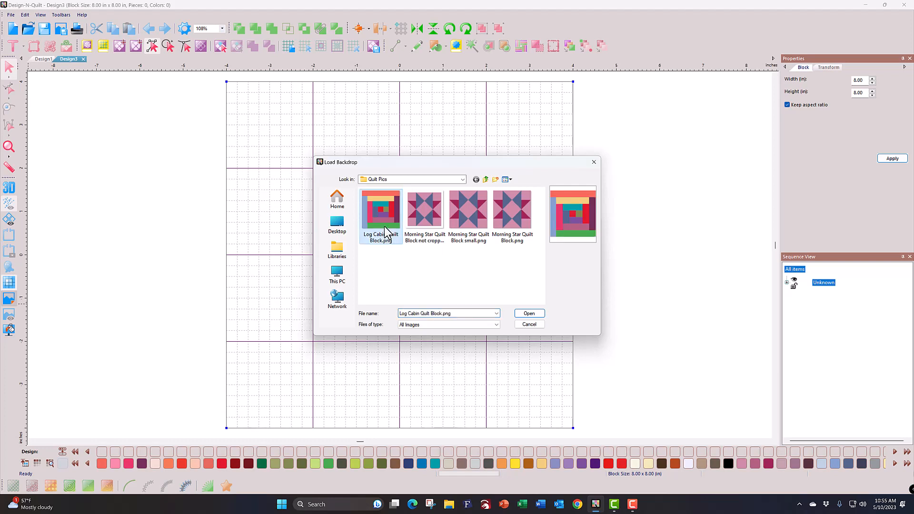
left_click(527, 315)
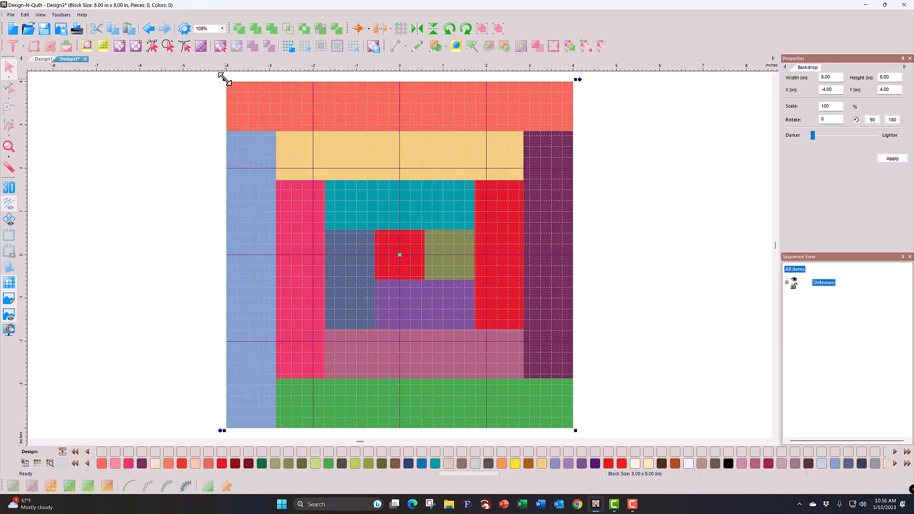
left_click_drag(224, 79, 238, 87)
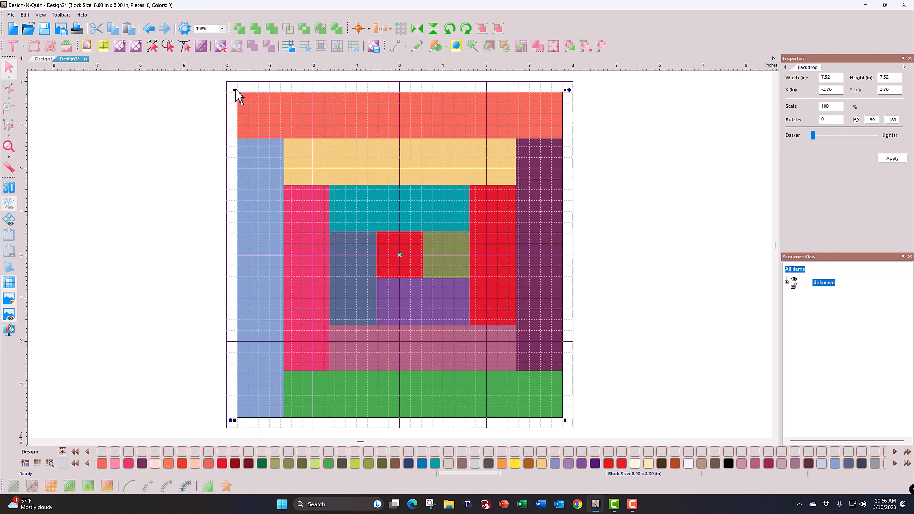
left_click_drag(235, 89, 252, 95)
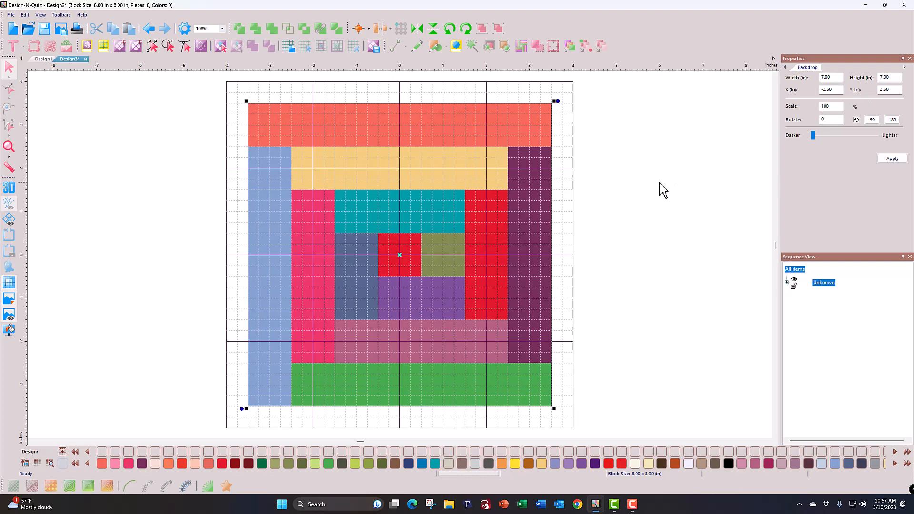
left_click(149, 32)
left_click(149, 31)
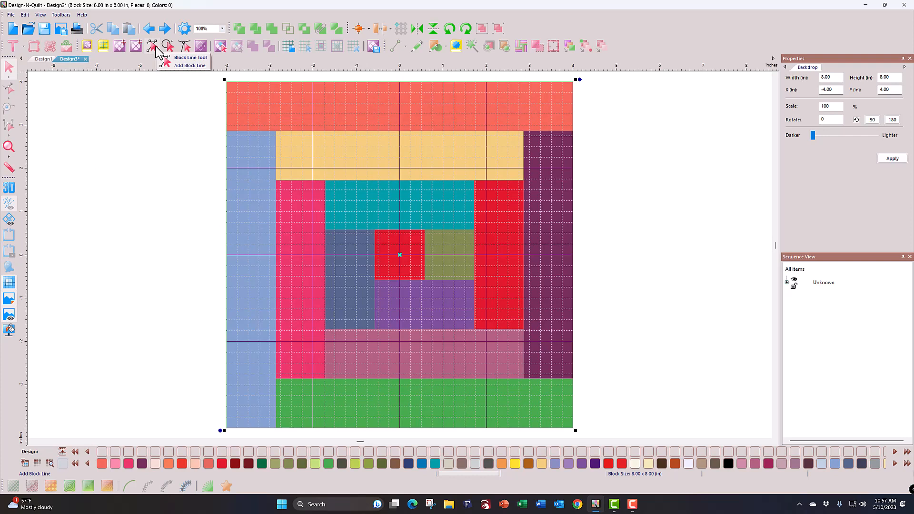
Resize the quilt block to 7 in wide with its aspect ratio kept.
left_click(184, 58)
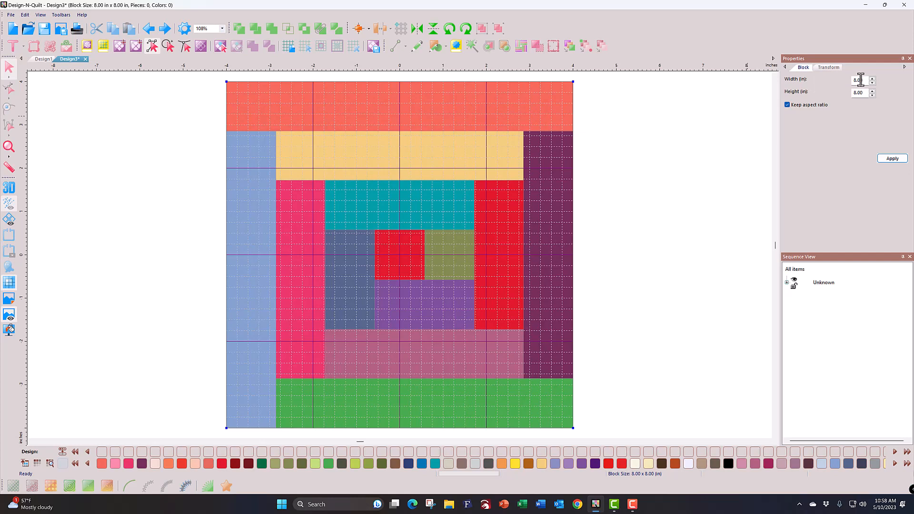
left_click_drag(861, 79, 849, 83)
type("7")
left_click(893, 158)
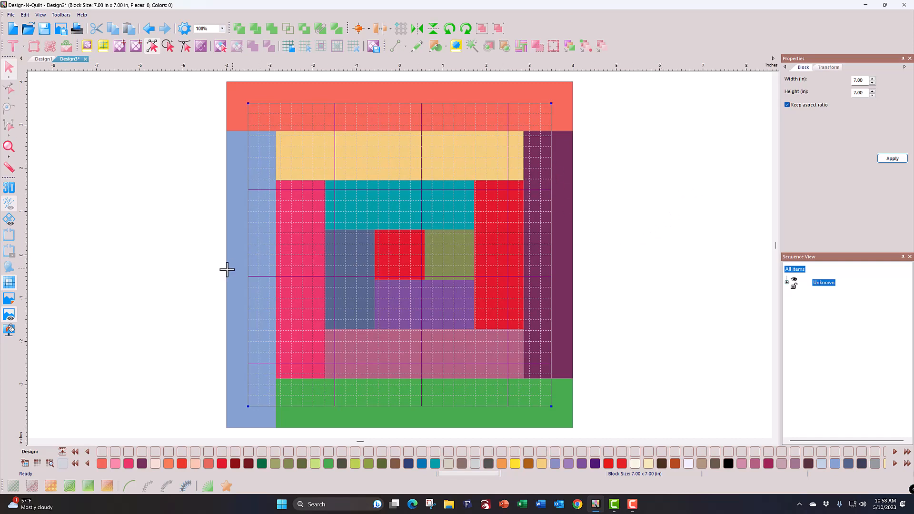
Scale the backdrop image down to about 6.98 in square so that it fits the block outline.
left_click(9, 299)
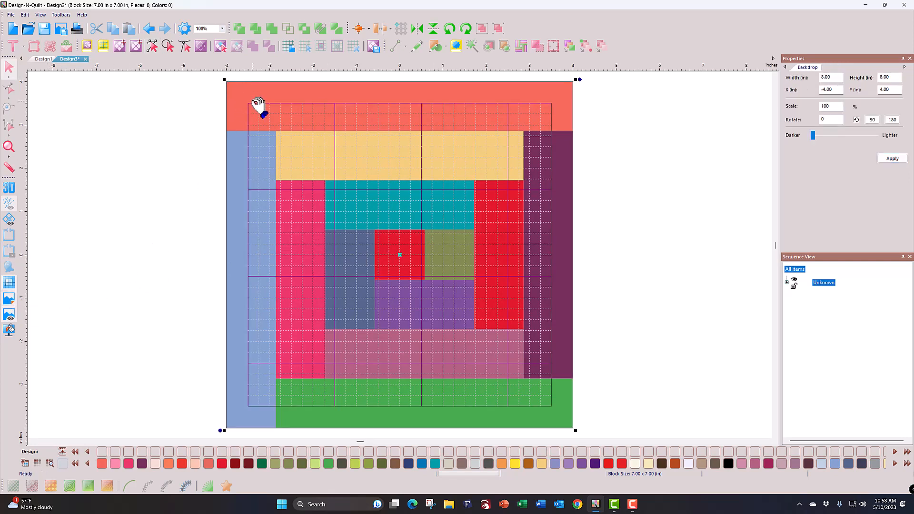
left_click(838, 77)
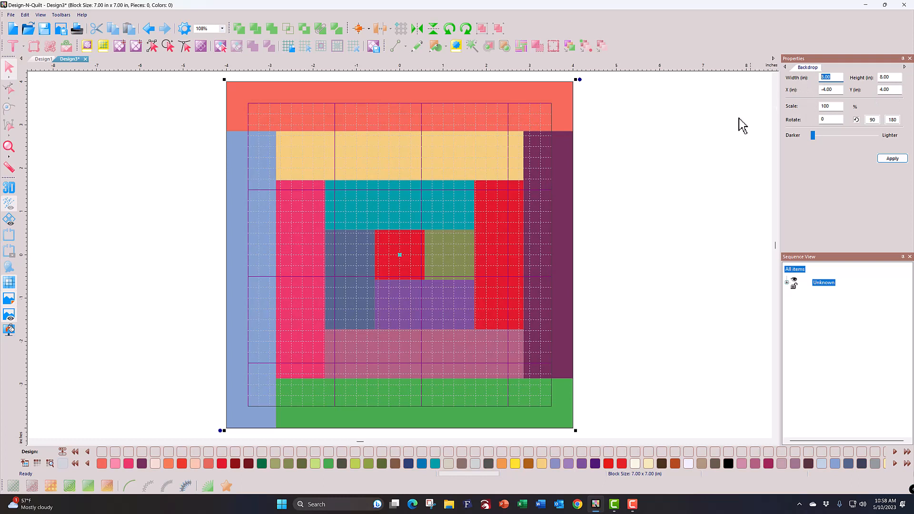
left_click_drag(224, 79, 247, 102)
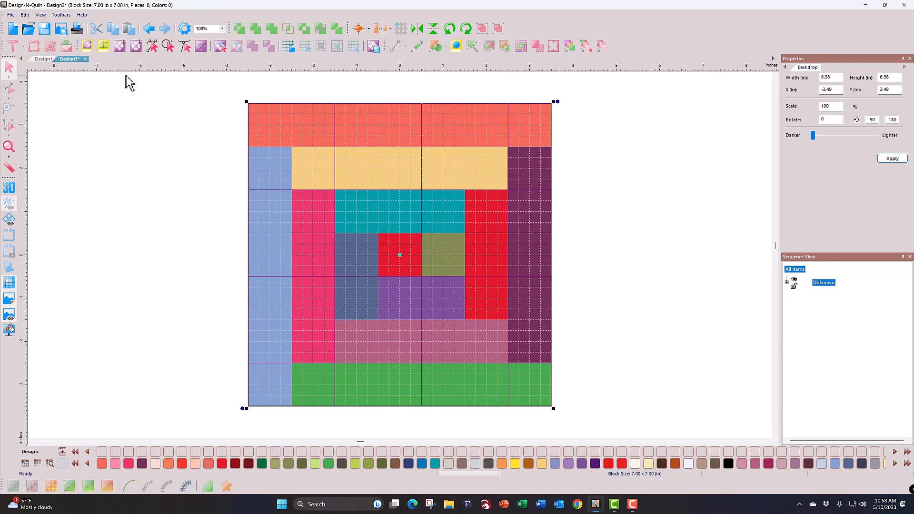
Turn on snapping to the grid for drawing block lines.
left_click(153, 46)
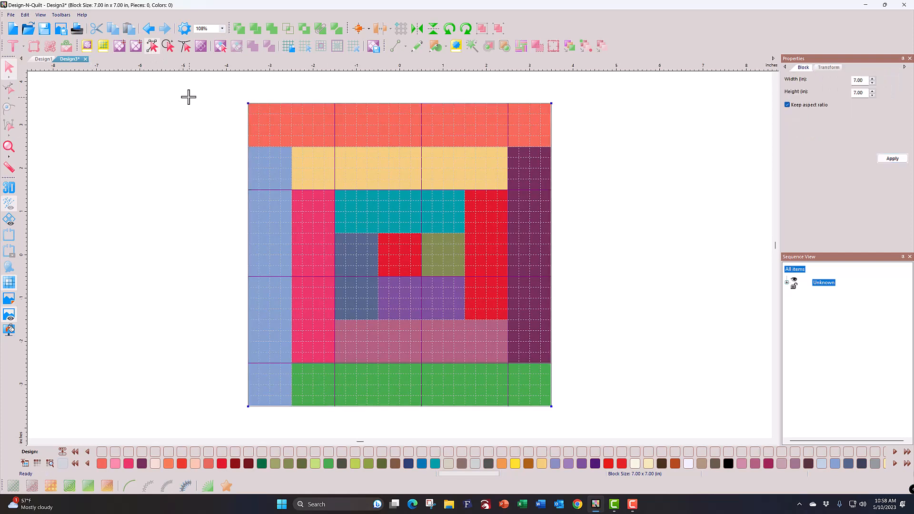
right_click(329, 71)
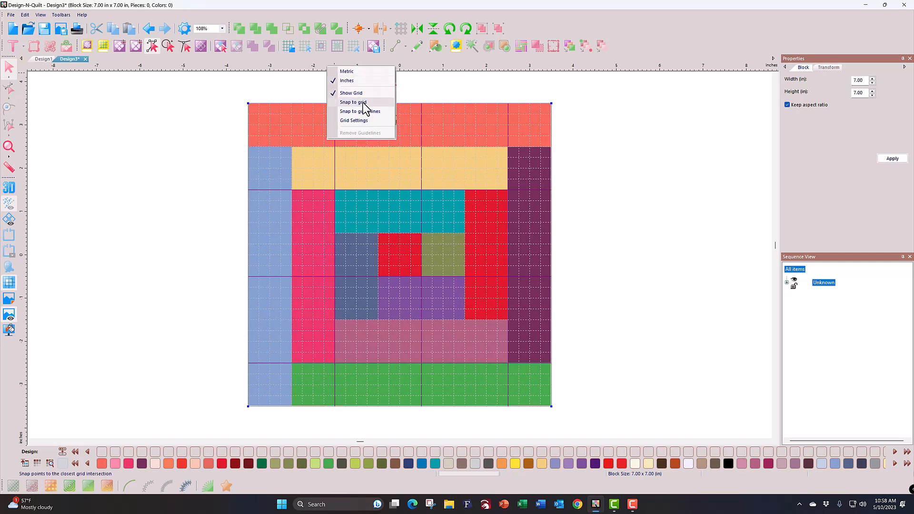
left_click(364, 103)
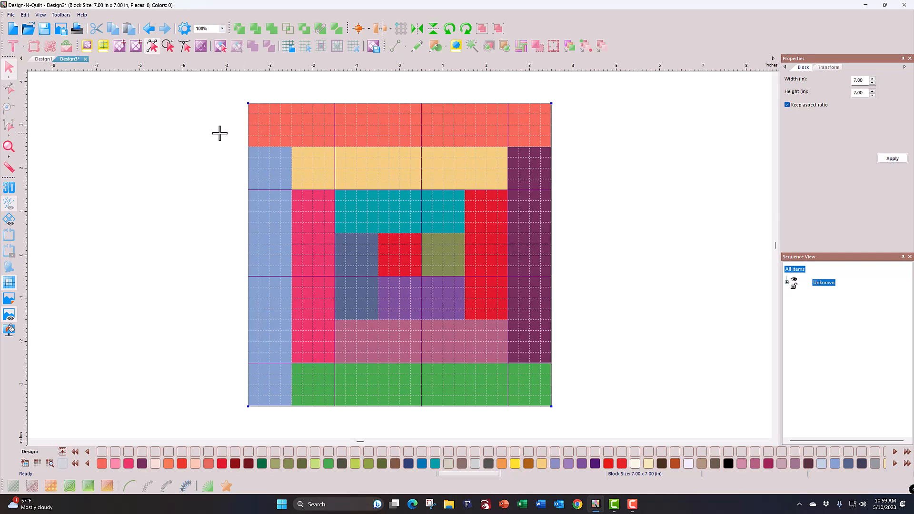
Draw block lines along the inner edges of the coral, light blue, green and dark purple outer strips.
left_click(150, 47)
left_click_drag(248, 146, 548, 146)
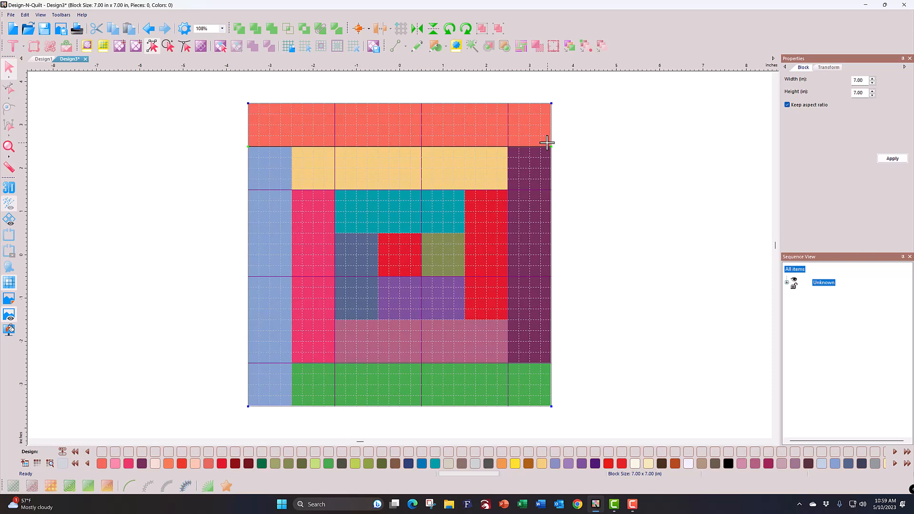
left_click(548, 144)
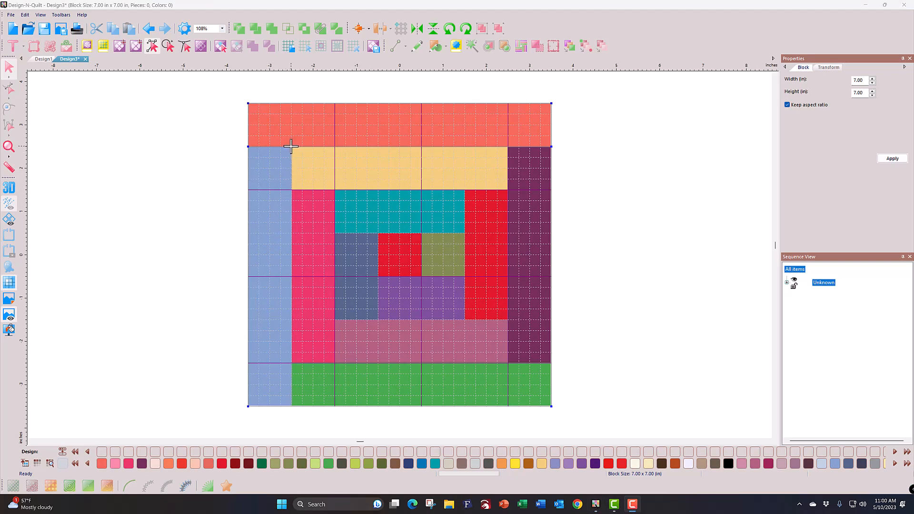
left_click_drag(291, 146, 289, 404)
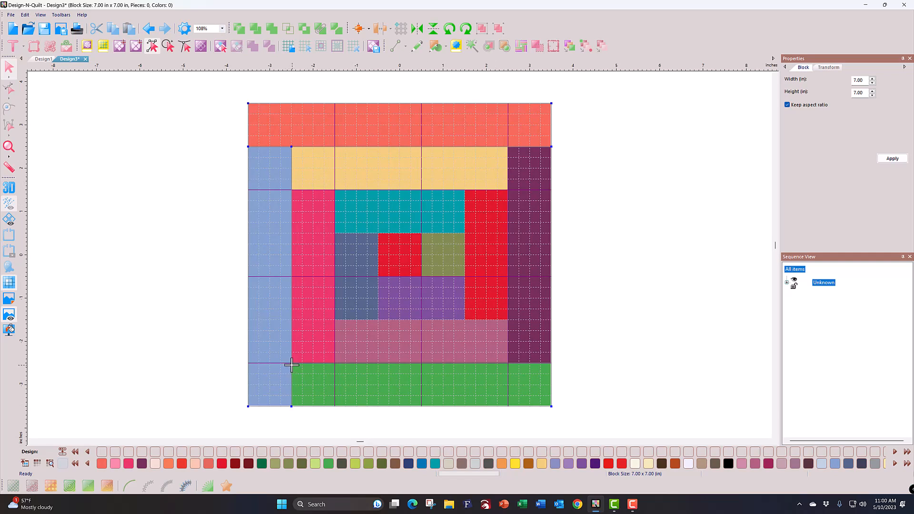
left_click_drag(292, 363, 508, 147)
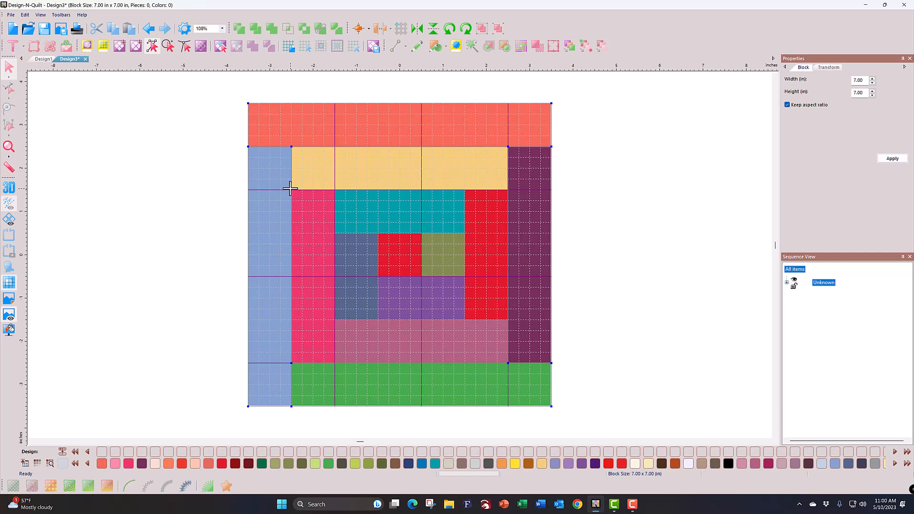
Draw block lines along the backdrop's inner strips and around the centre patches, and check them with the backdrop hidden.
mouse_move(291, 189)
left_mouse_down()
mouse_move(508, 189)
mouse_move(466, 214)
mouse_move(465, 320)
left_mouse_up()
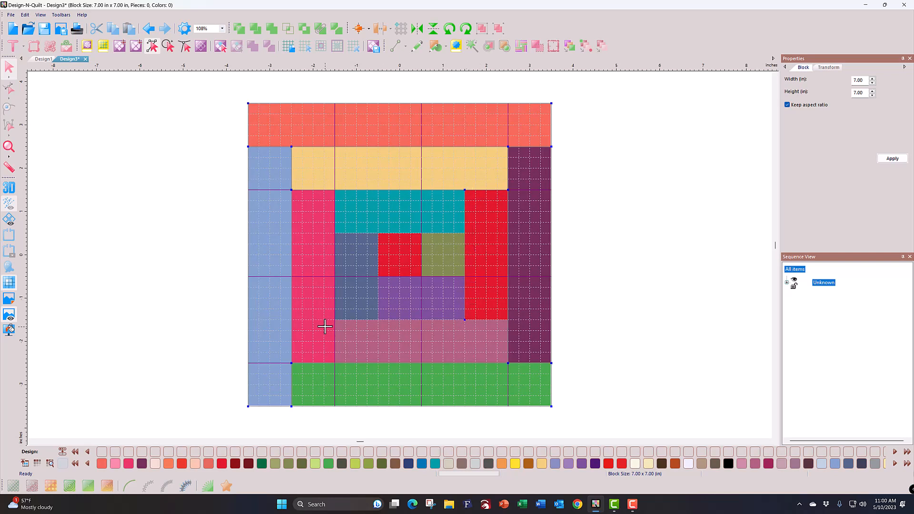
left_click_drag(334, 319, 508, 320)
left_click_drag(334, 233, 453, 238)
left_click_drag(378, 234, 378, 318)
left_click_drag(378, 276, 464, 276)
left_click_drag(422, 234, 421, 276)
left_click(9, 315)
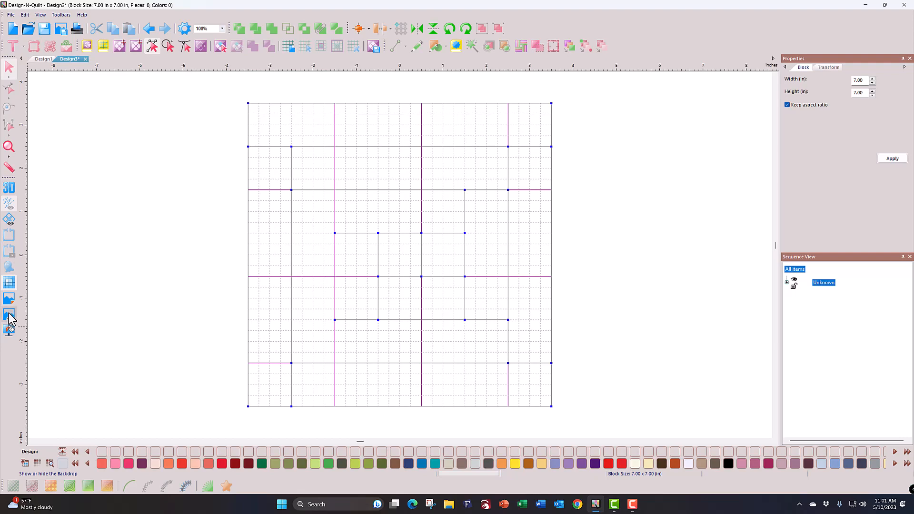
left_click(9, 315)
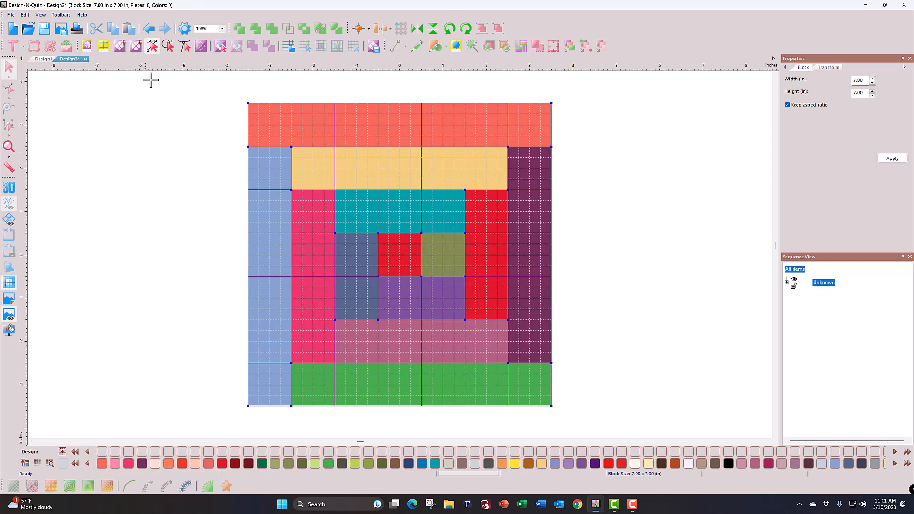
Fill the block's top strip with coral thread colour 0123 and check the fill with the backdrop hidden.
left_click(224, 47)
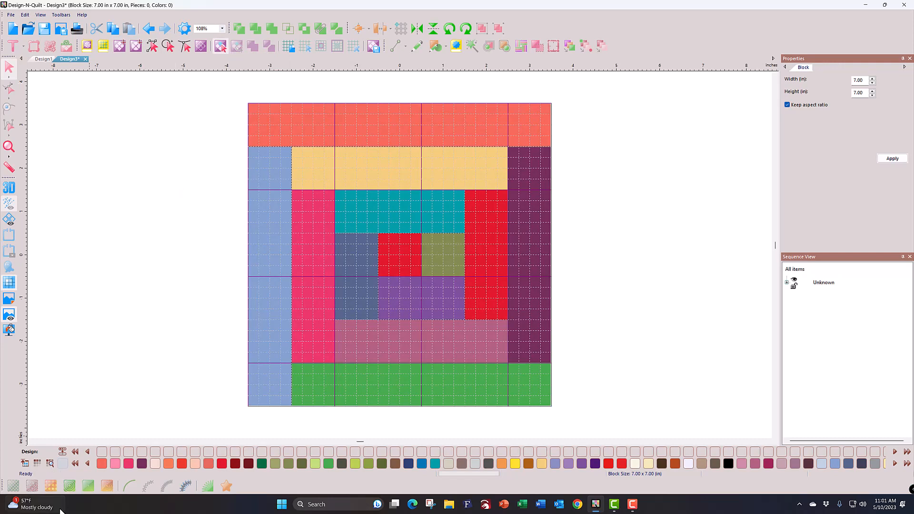
left_click(101, 462)
left_click(376, 118)
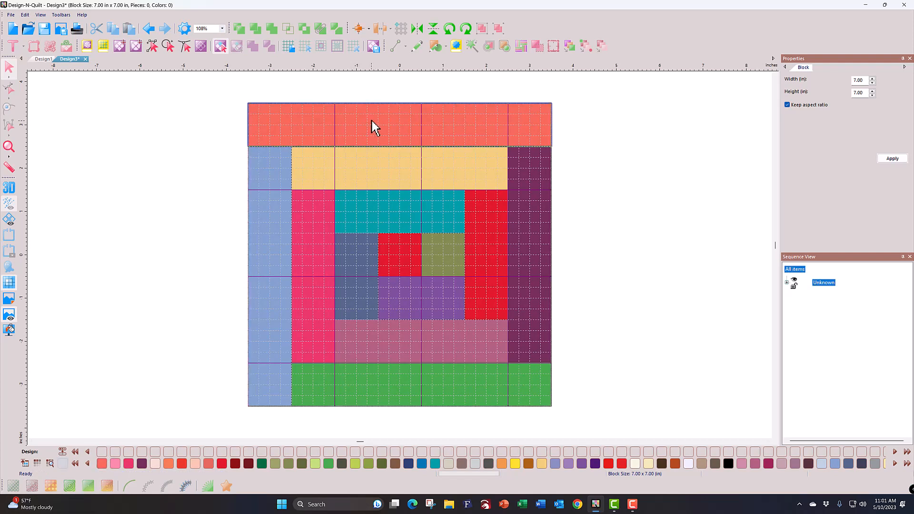
right_click(372, 122)
left_click(364, 126)
left_click(101, 465)
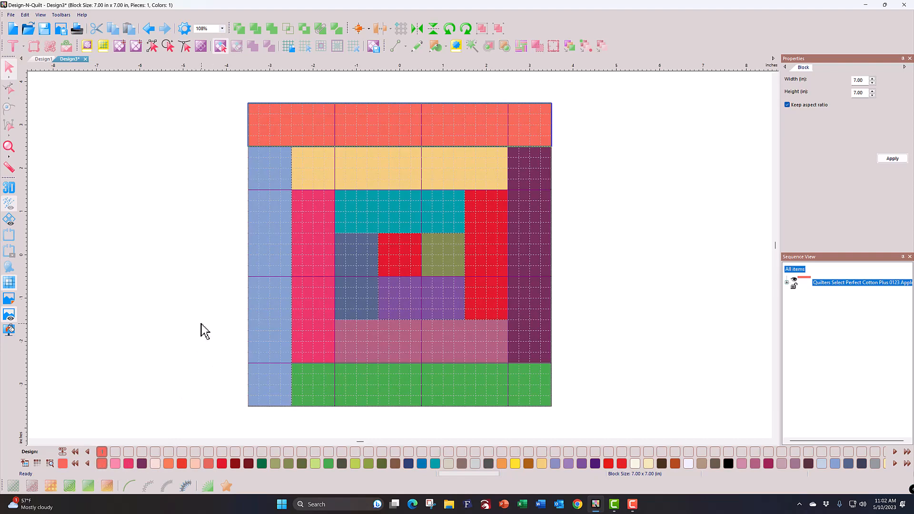
left_click(9, 316)
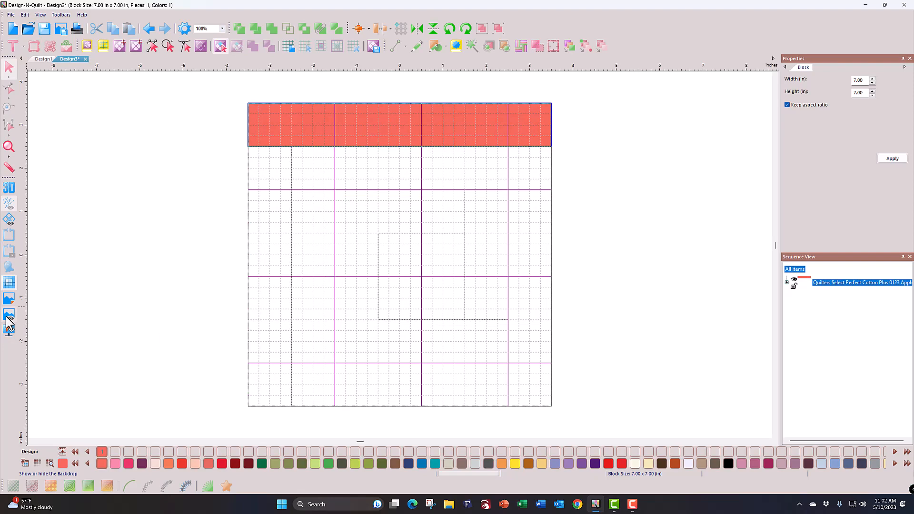
left_click(7, 317)
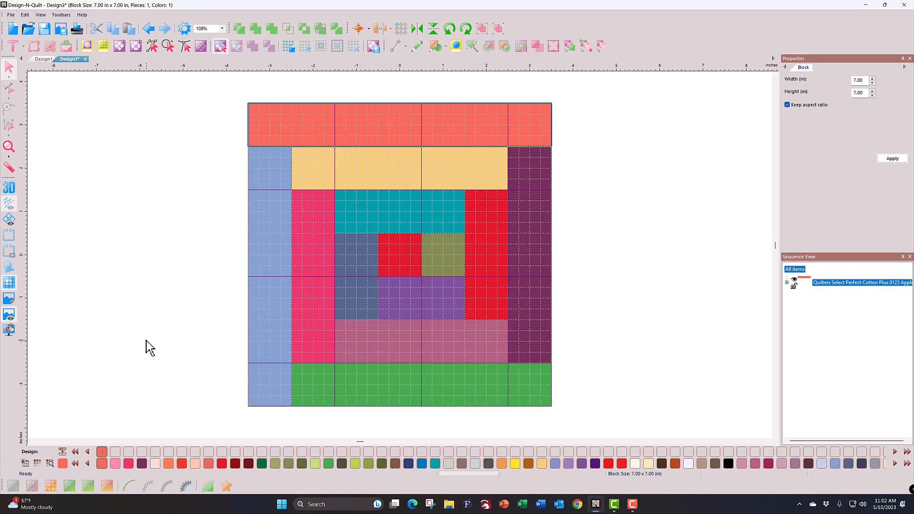
Fill the block's left strip with Fairy Dust (3761) and the strip under the coral one with pale yellow.
left_click(274, 264)
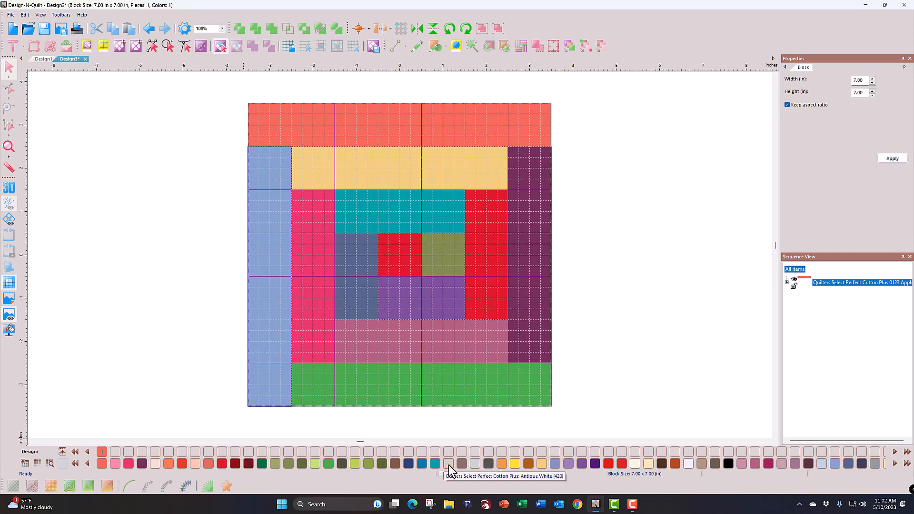
left_click(475, 465)
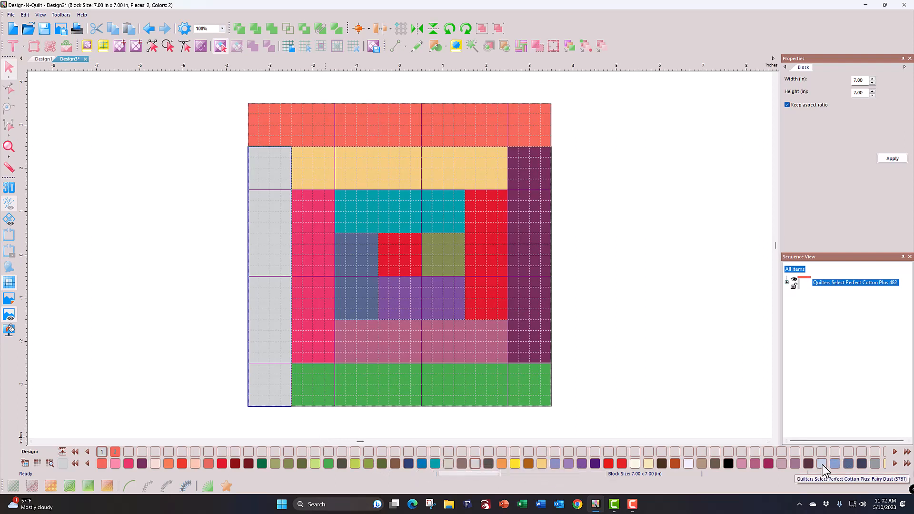
left_click(823, 464)
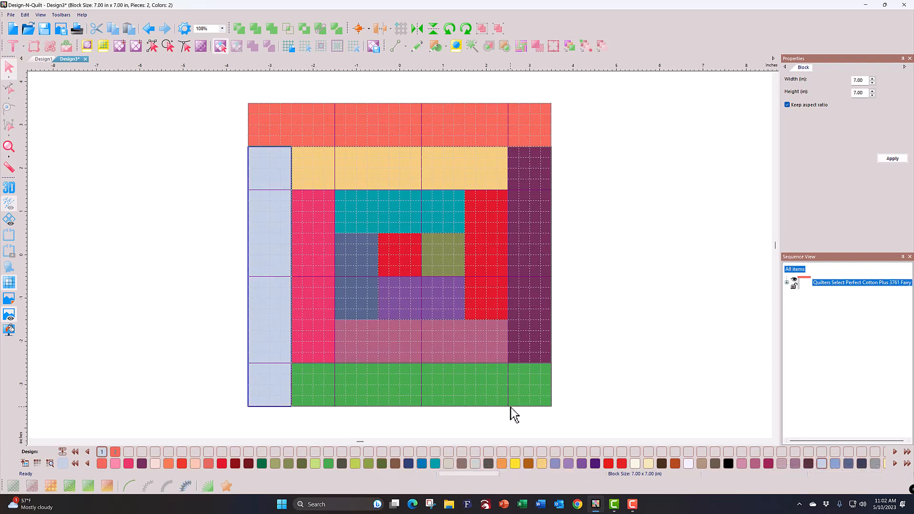
left_click(379, 170)
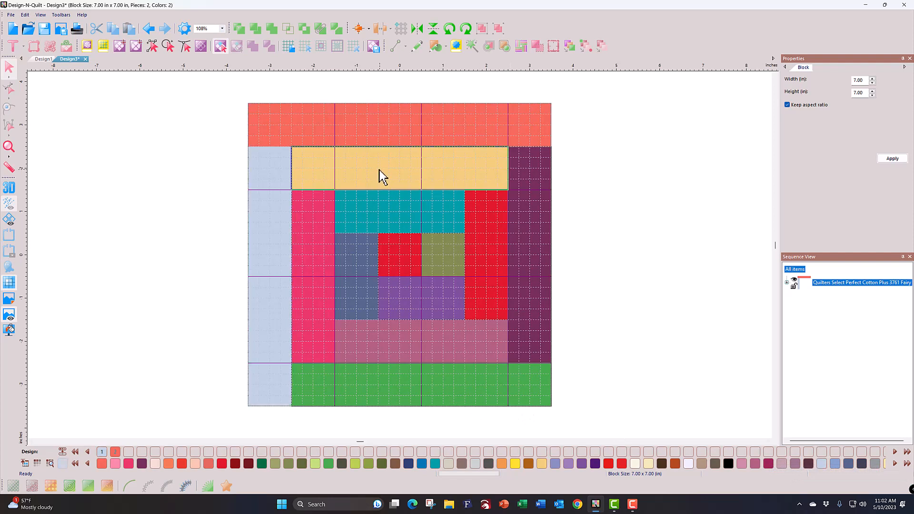
left_click(542, 465)
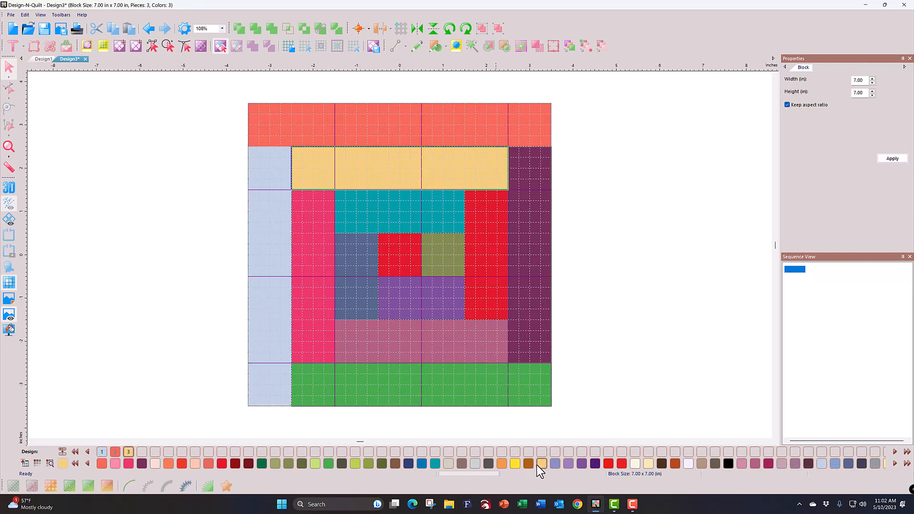
left_click(321, 294)
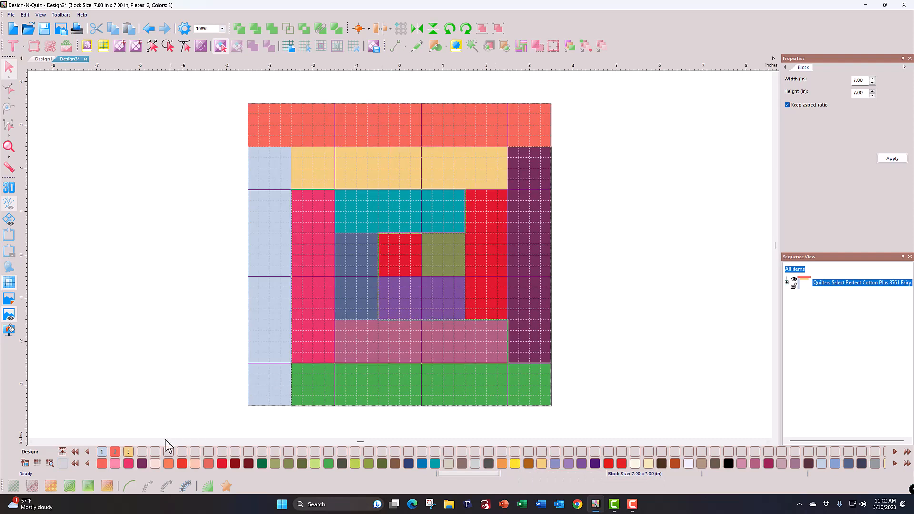
left_click(129, 464)
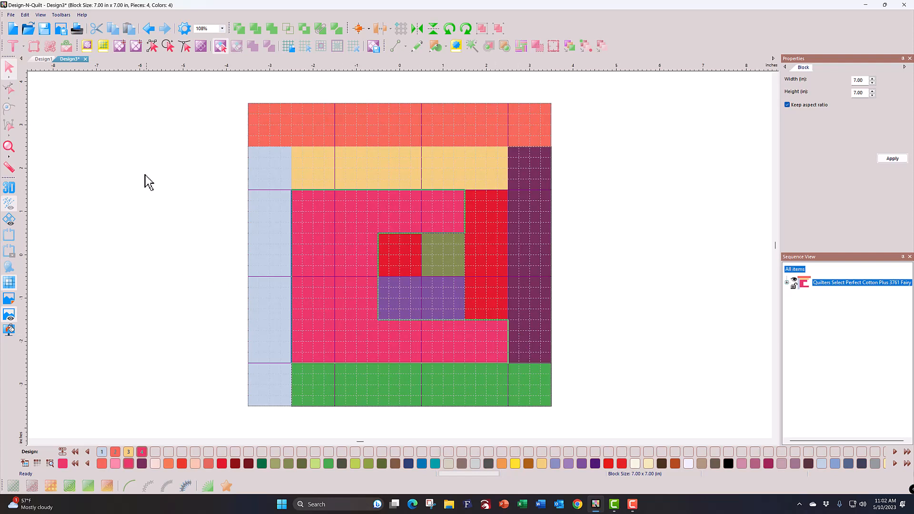
left_click(149, 29)
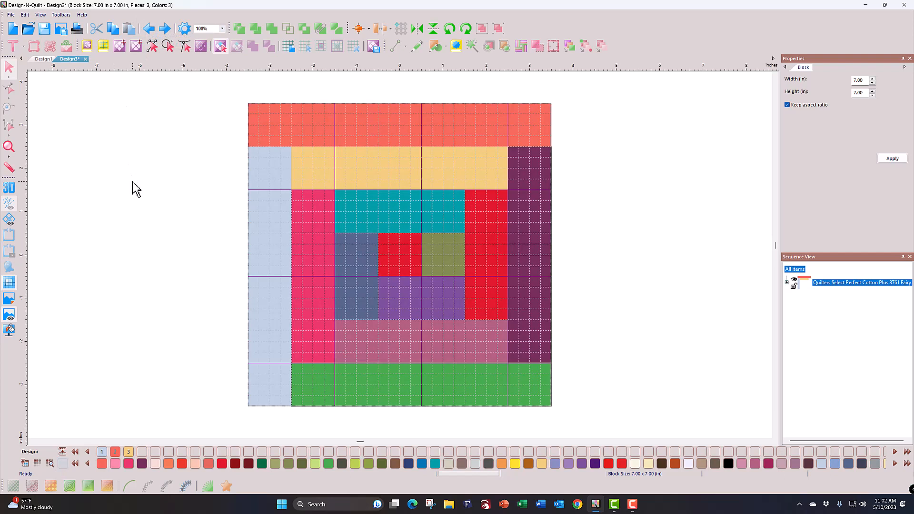
Draw the missing block line down the inner edge of the backdrop's hot pink strip.
left_click(153, 48)
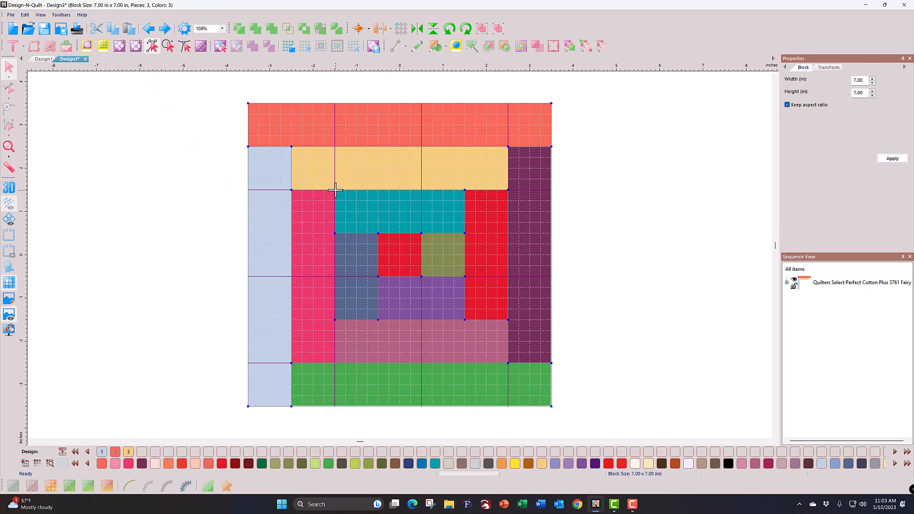
left_click_drag(334, 190, 335, 361)
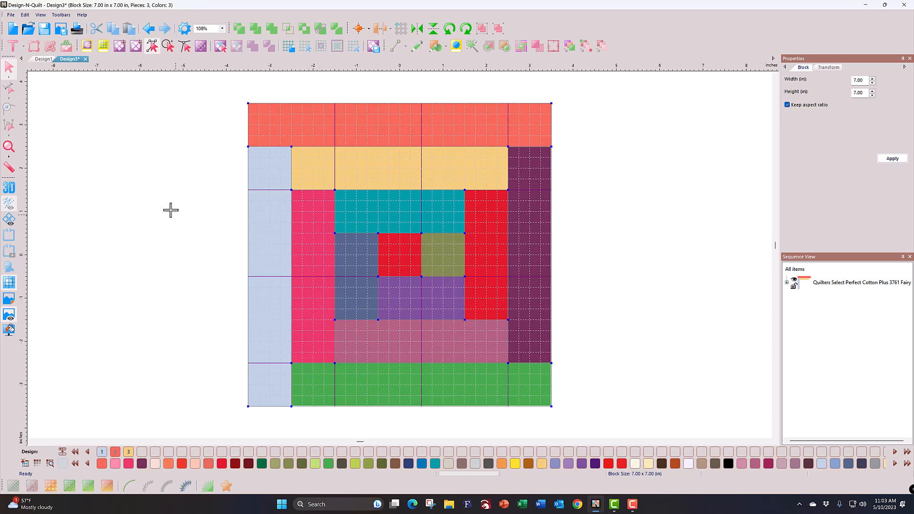
Fill the vertical hot pink strip with hot pink thread and the mauve strip above the green one with light mauve-pink thread.
left_click(222, 48)
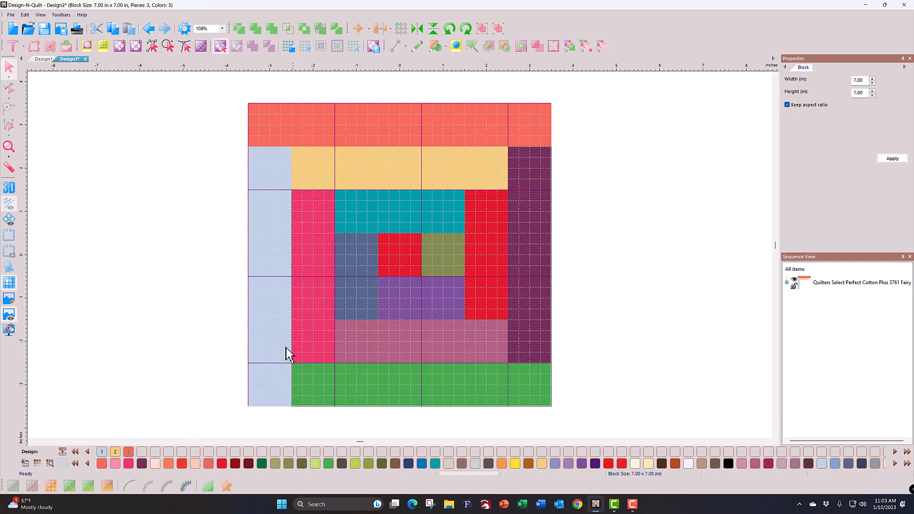
left_click(301, 331)
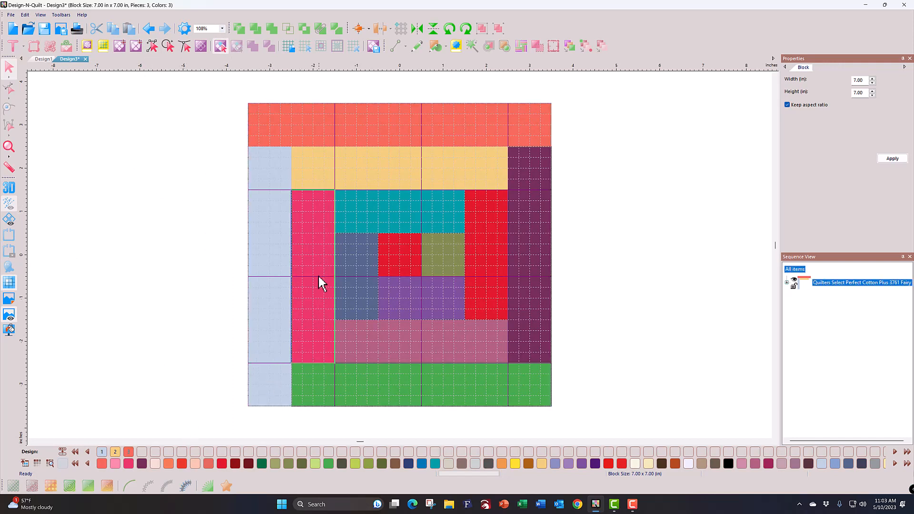
left_click(132, 463)
left_click(367, 351)
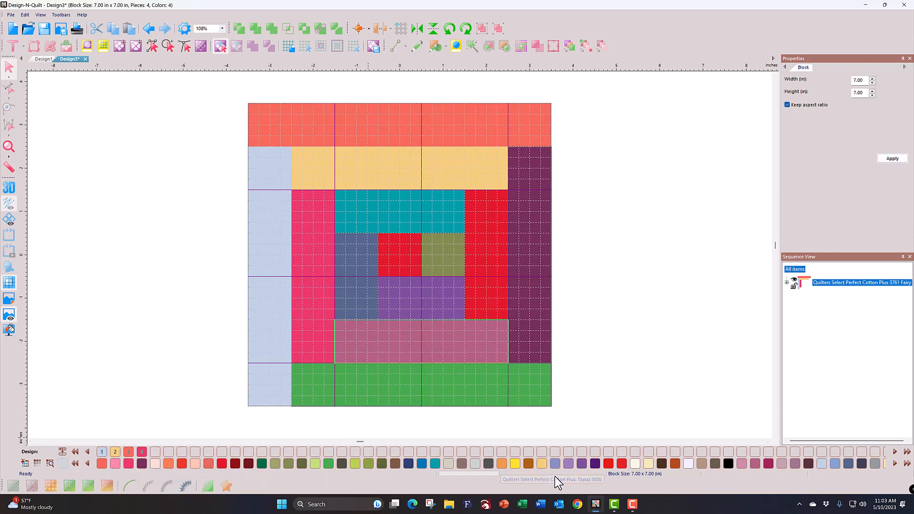
left_click(739, 464)
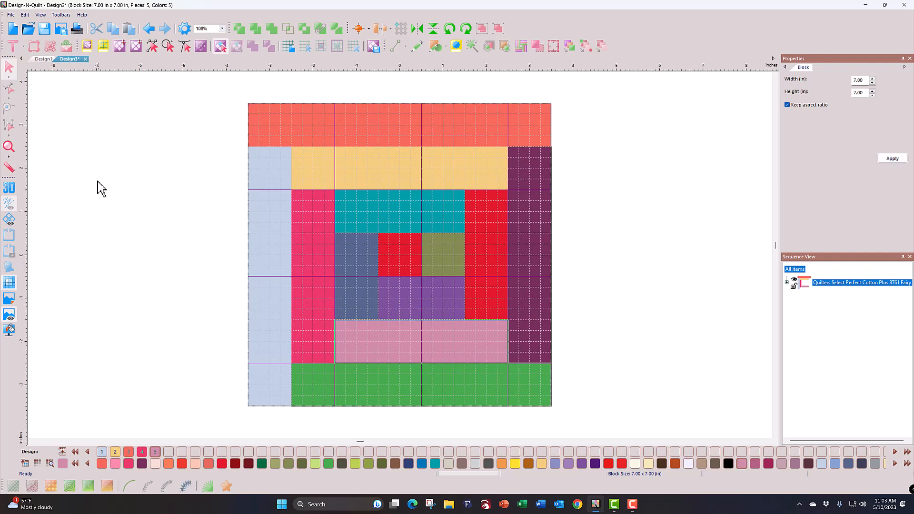
Create a new design with an 8 in advanced block and load Morning Star Quilt Block.png as its backdrop.
left_click(17, 30)
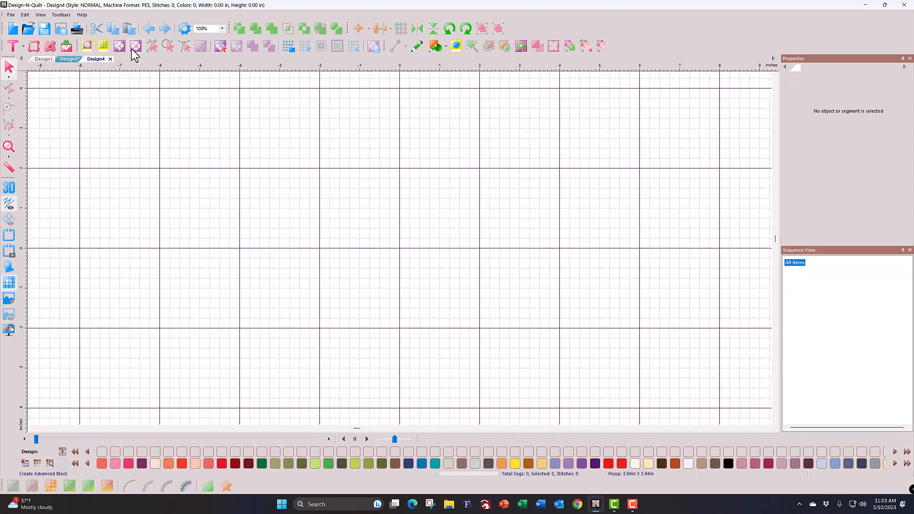
left_click(133, 48)
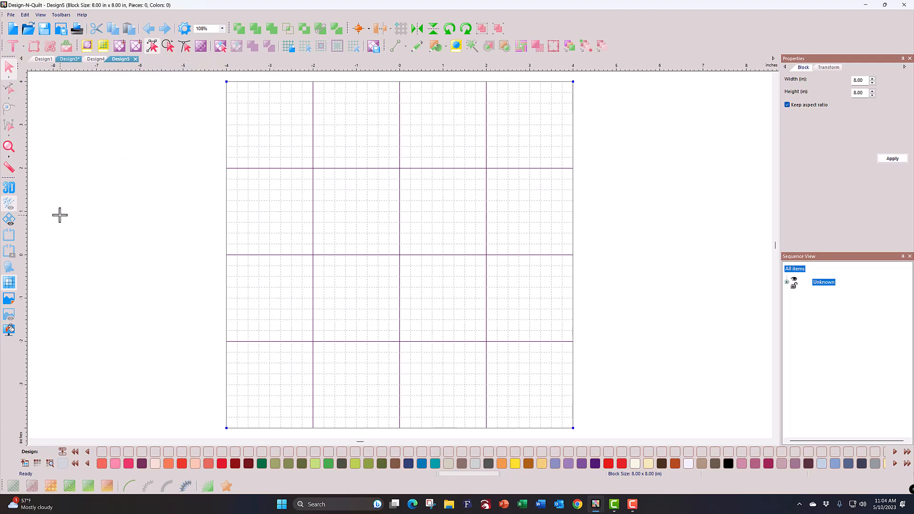
left_click(14, 299)
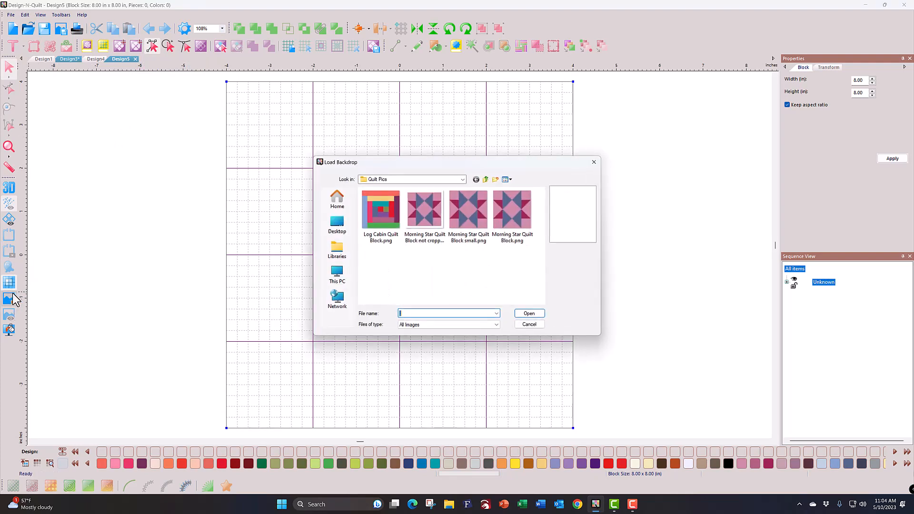
left_click(509, 234)
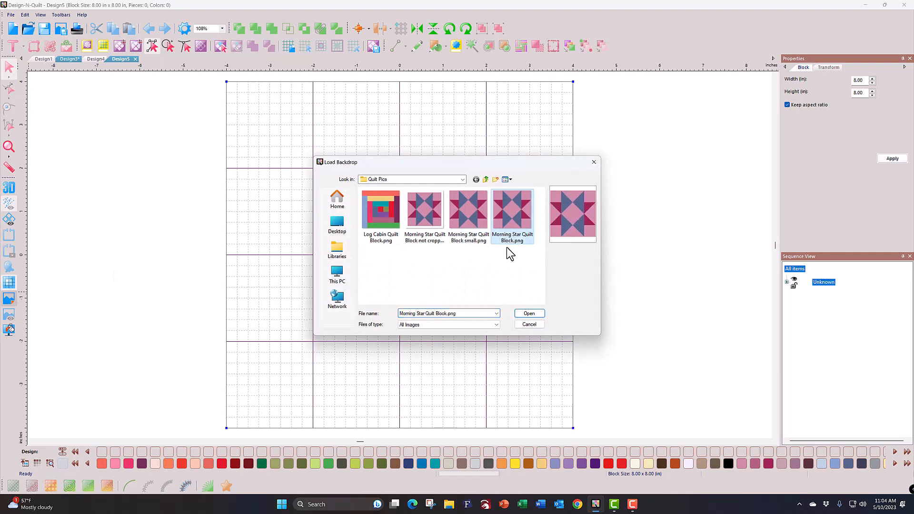
left_click(536, 316)
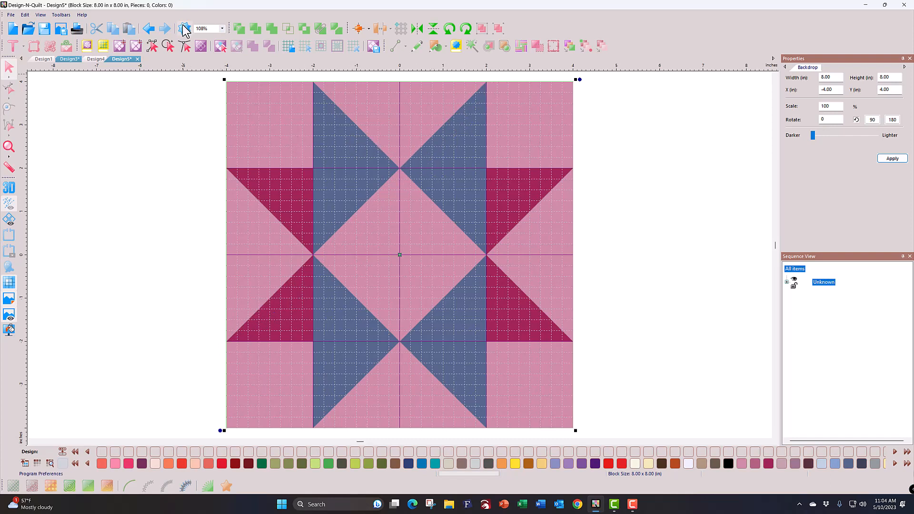
Draw two horizontal and two vertical block lines across the full block, 2 in either side of its centre, along the star's edges.
left_click(153, 47)
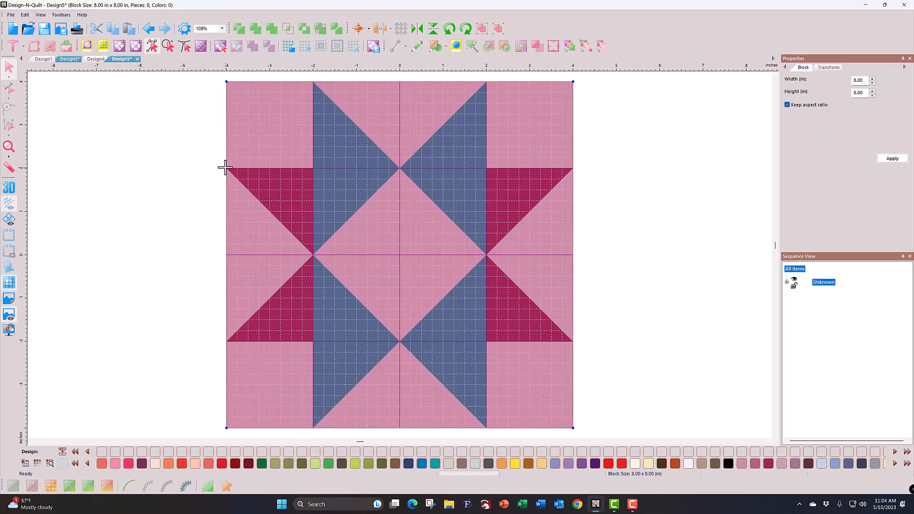
left_click_drag(226, 167, 573, 168)
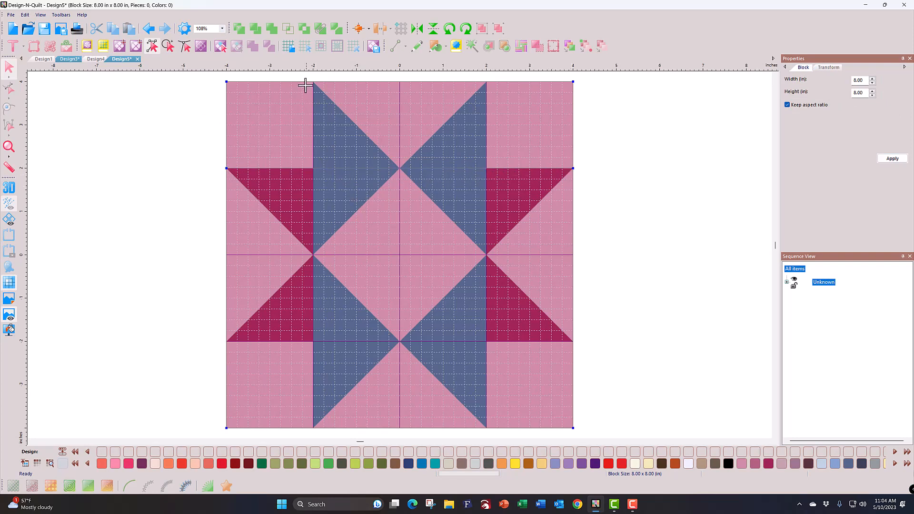
left_click(227, 341)
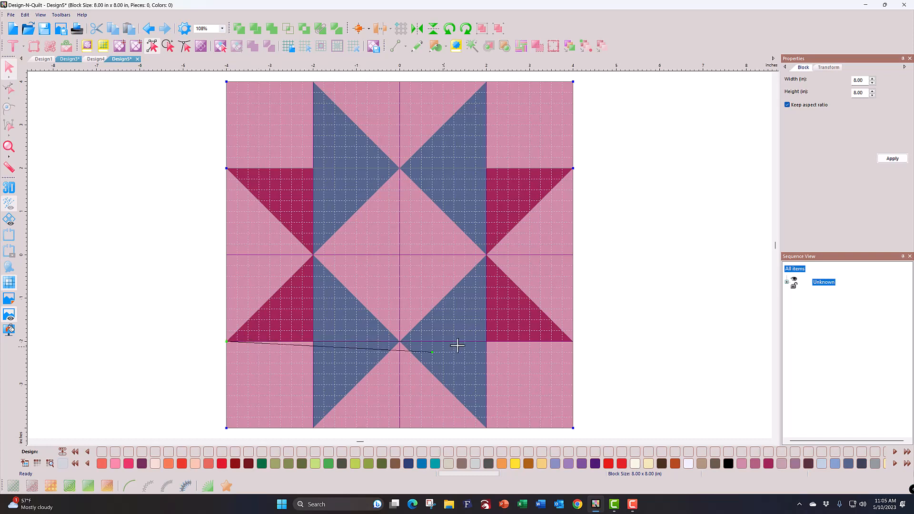
left_click(571, 340)
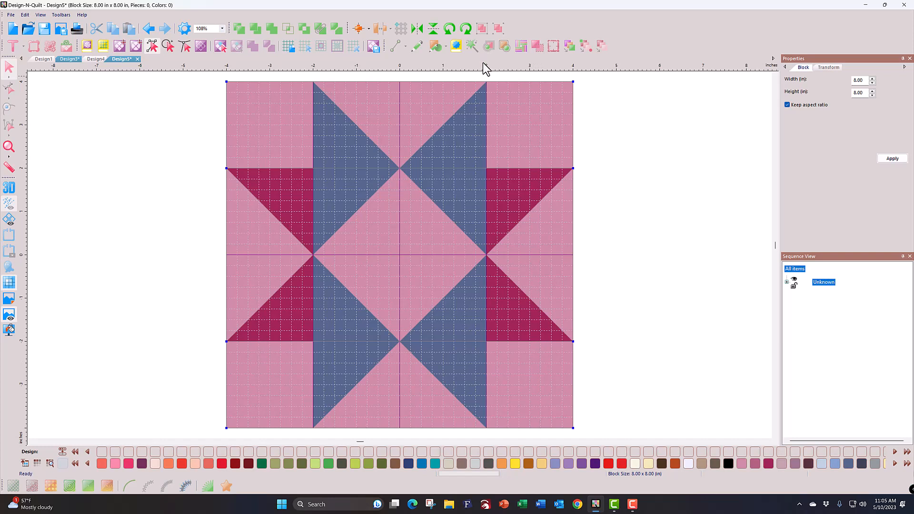
left_click(487, 82)
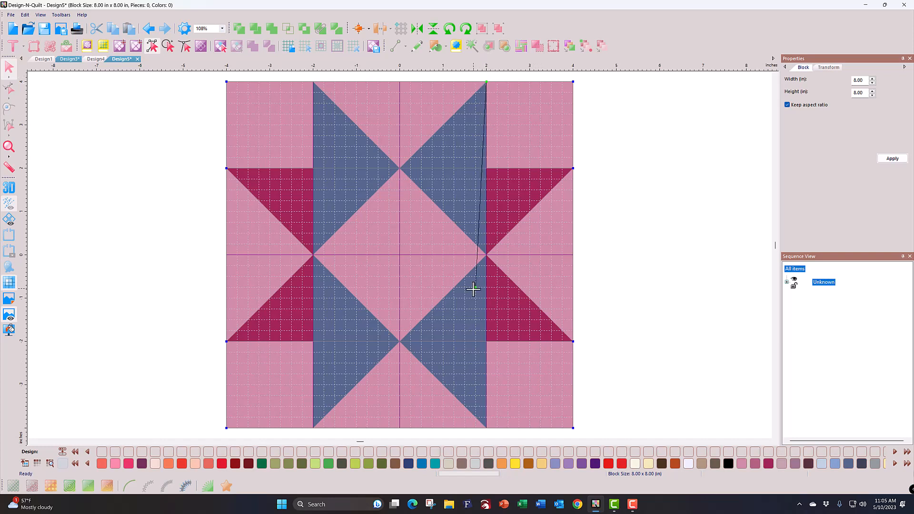
left_click(482, 425)
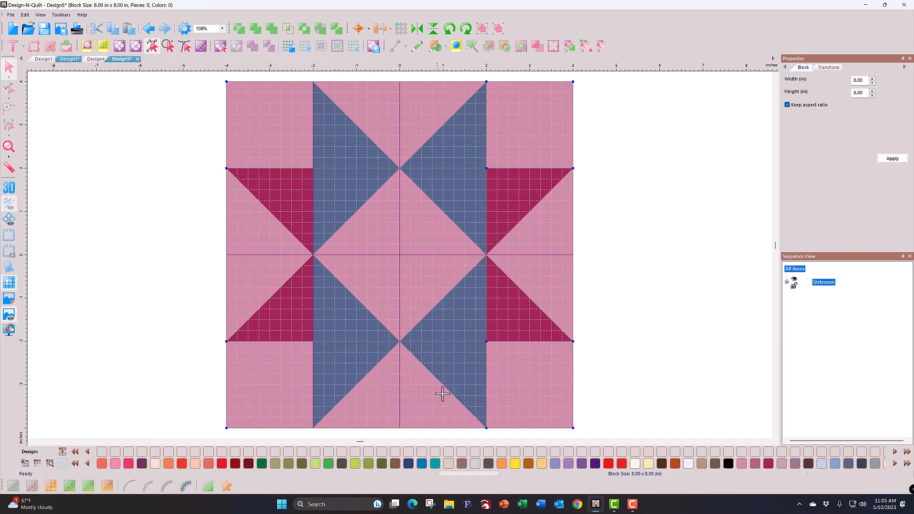
left_click(313, 82)
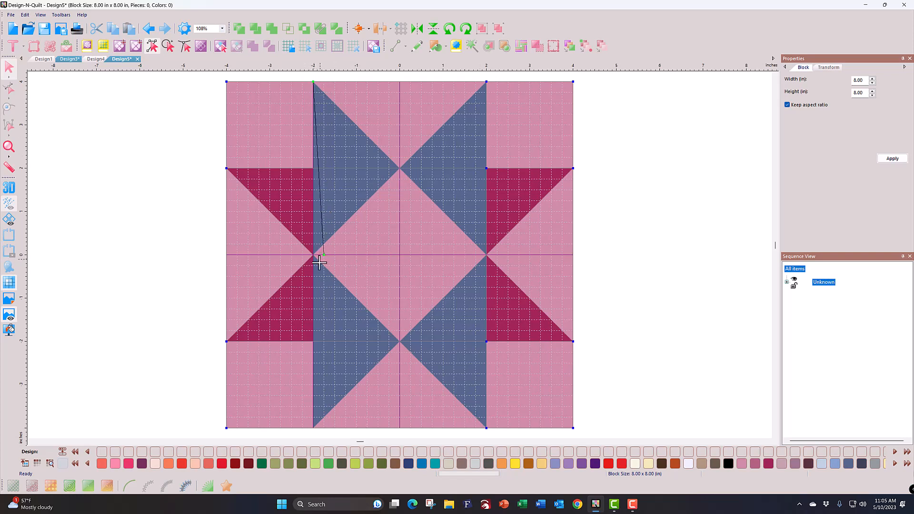
left_click(312, 428)
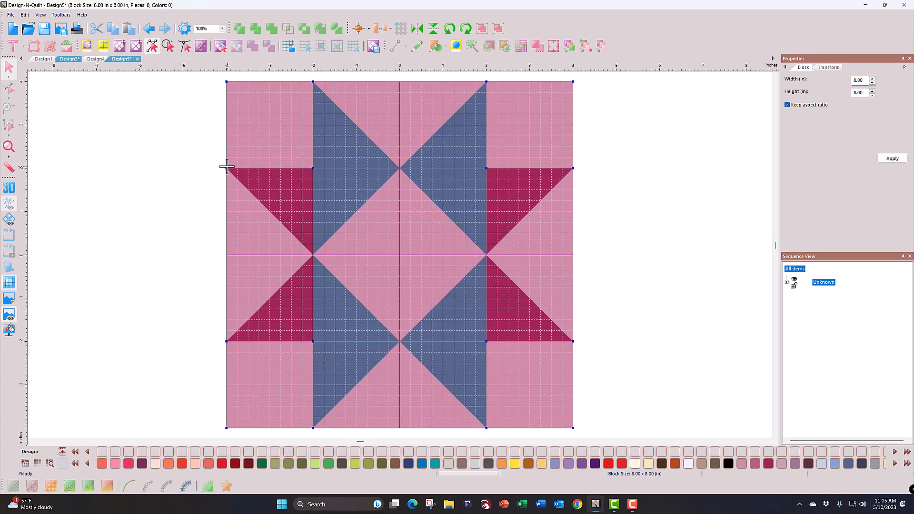
Draw diagonal block lines across the block along the slanted edges of the backdrop's blue and magenta star points.
left_click(227, 168)
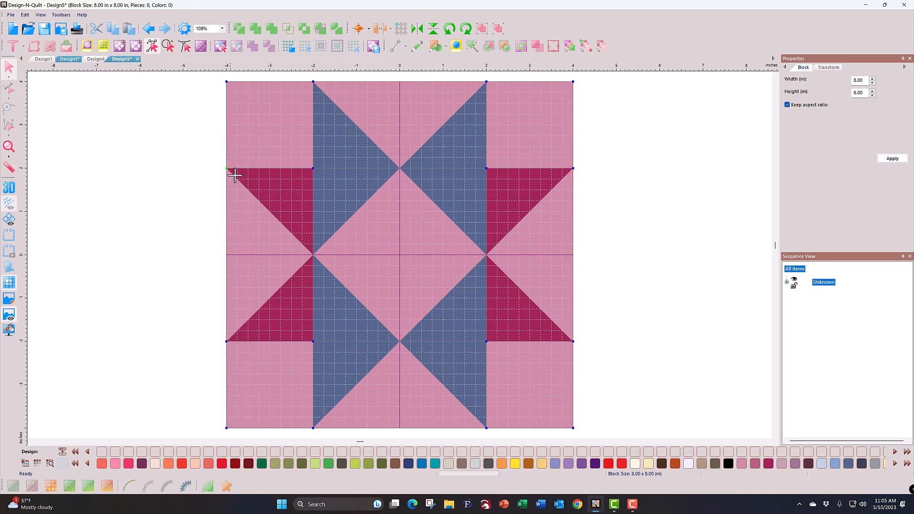
left_click(486, 427)
left_click(227, 341)
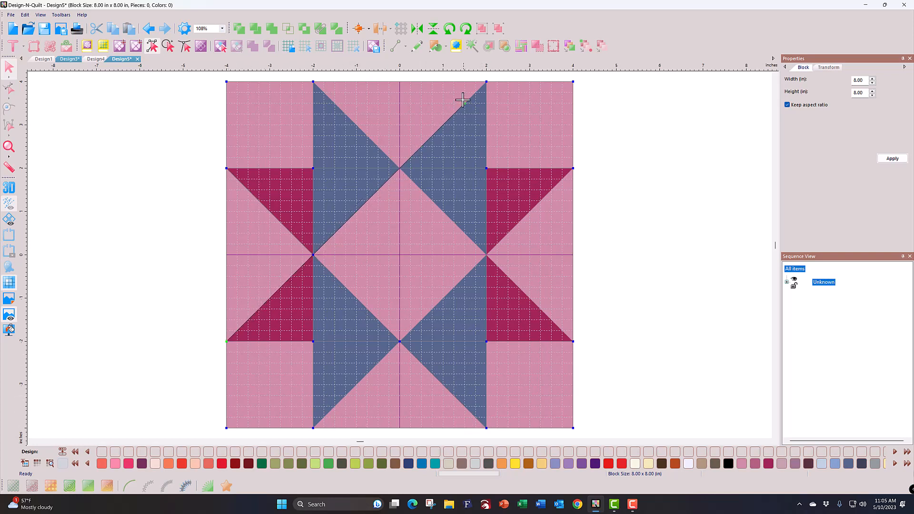
left_click(484, 83)
left_click(313, 428)
left_click(572, 167)
left_click(573, 341)
left_click(313, 81)
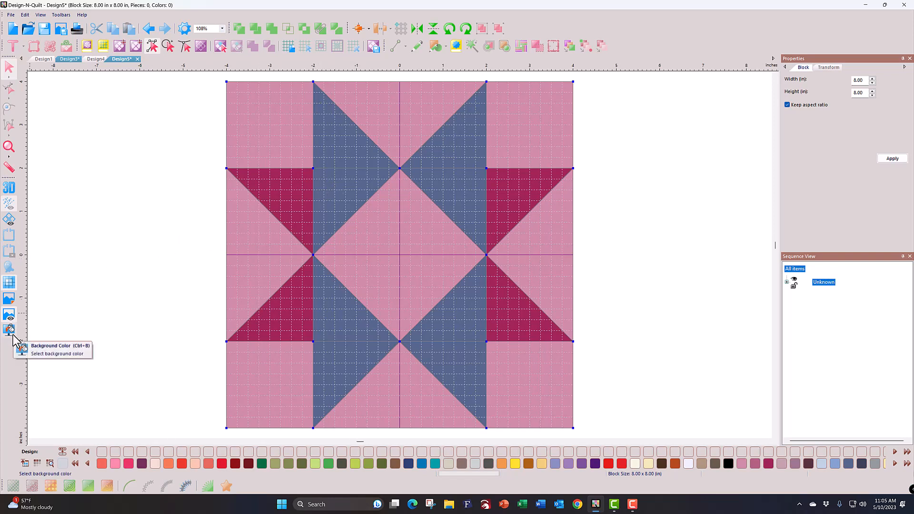
Compare the traced star lines with the picture by hiding and showing the backdrop.
left_click(9, 317)
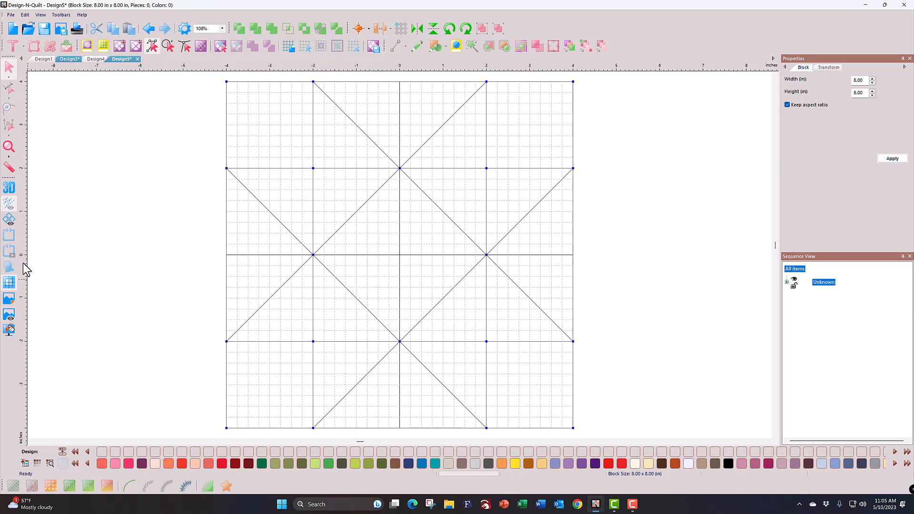
left_click(8, 299)
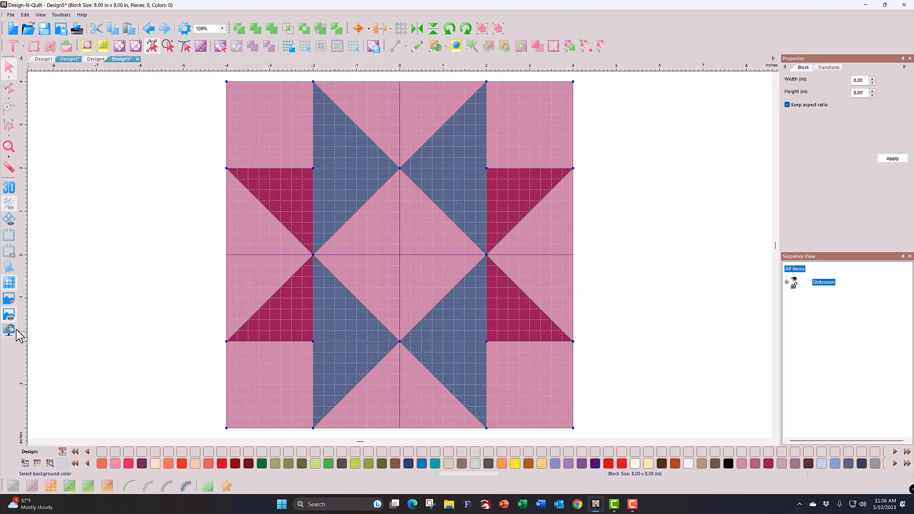
left_click(10, 315)
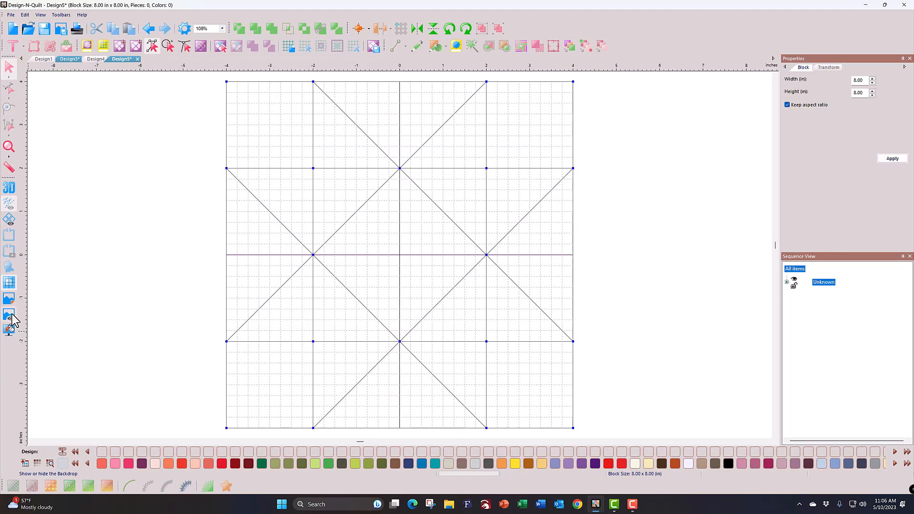
left_click(10, 316)
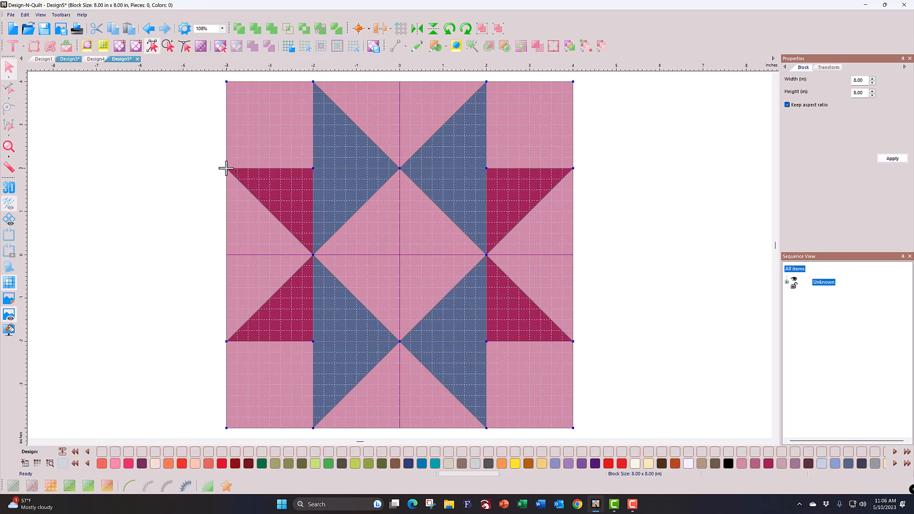
left_click_drag(226, 168, 573, 168)
Close the traced star block without saving and close the empty design beside it.
left_click(138, 59)
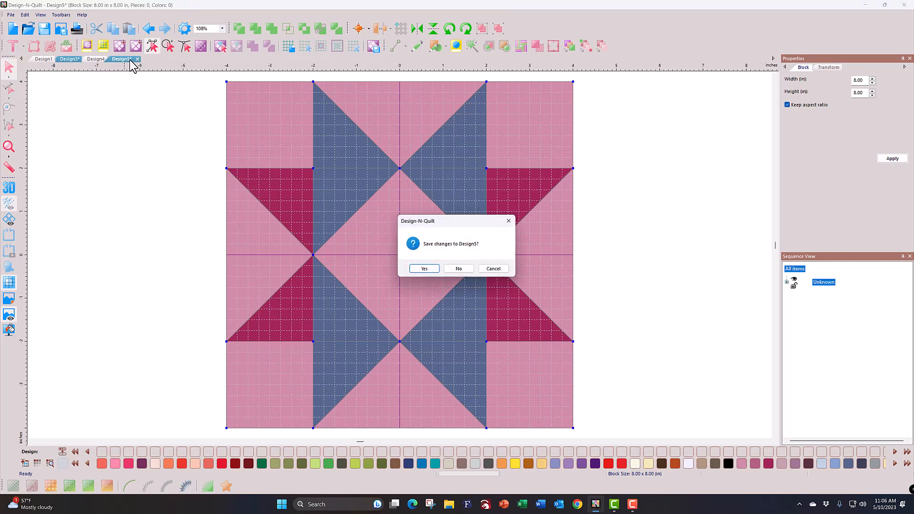
left_click(459, 270)
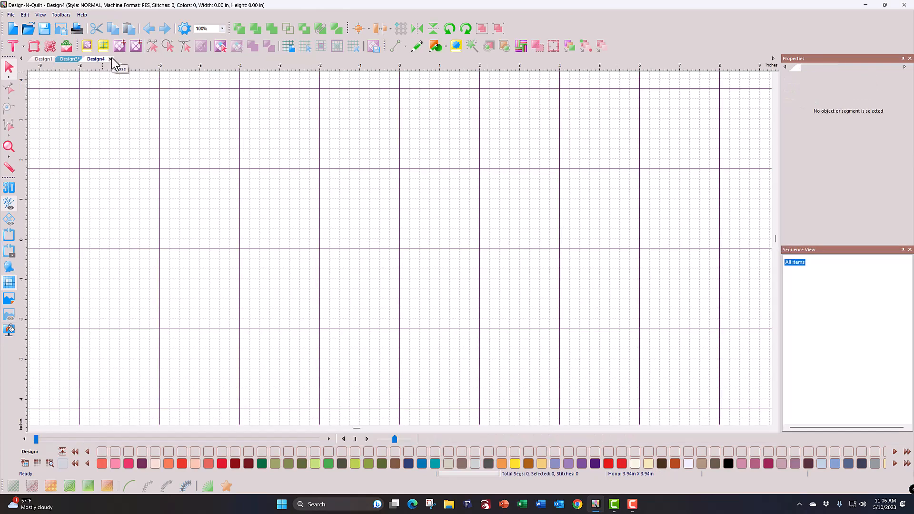
left_click(111, 59)
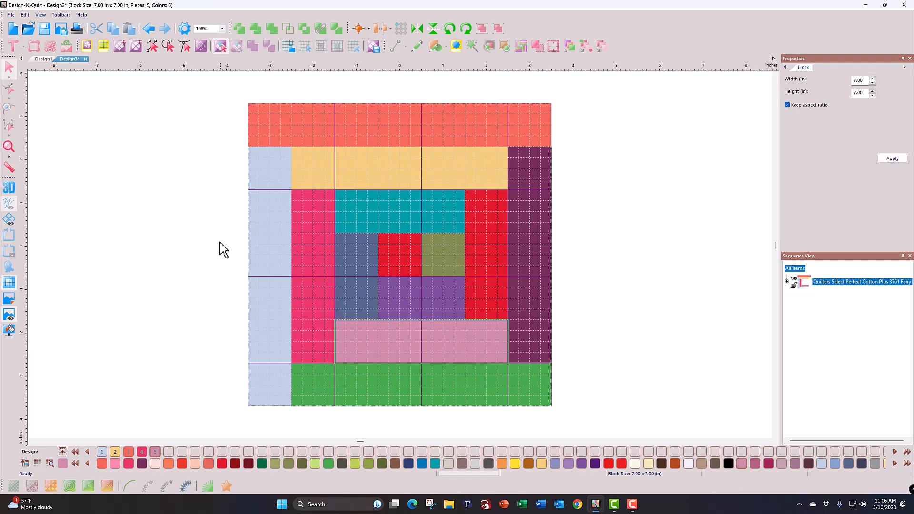
Create another 8 in advanced block and load Morning Star Quilt Block.png as its backdrop.
left_click(141, 46)
left_click(152, 45)
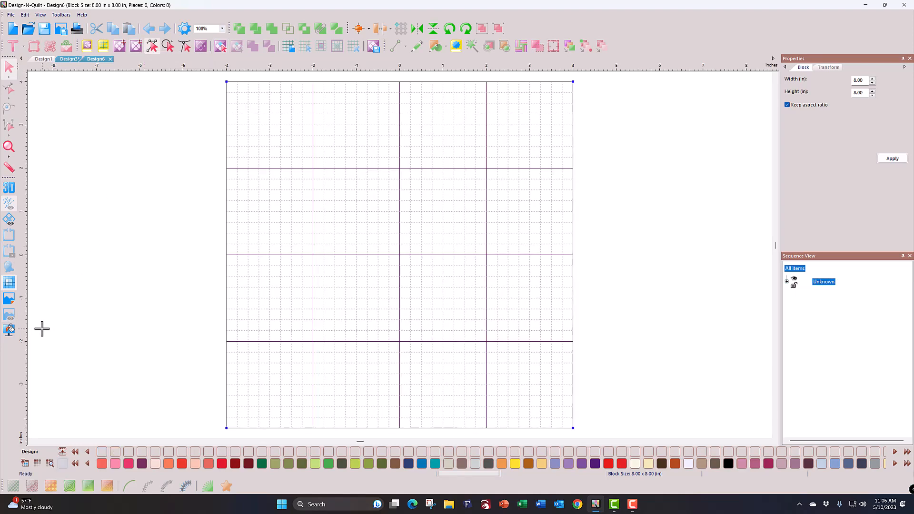
left_click(8, 300)
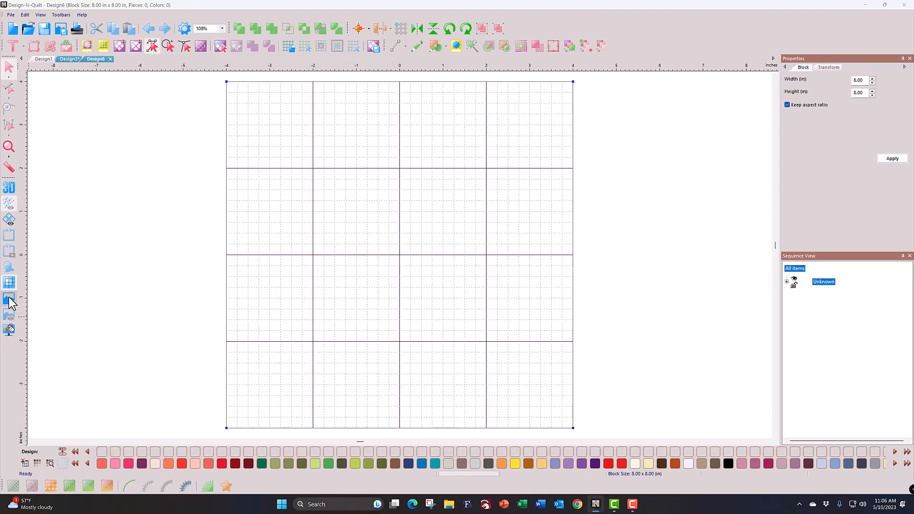
left_click(526, 208)
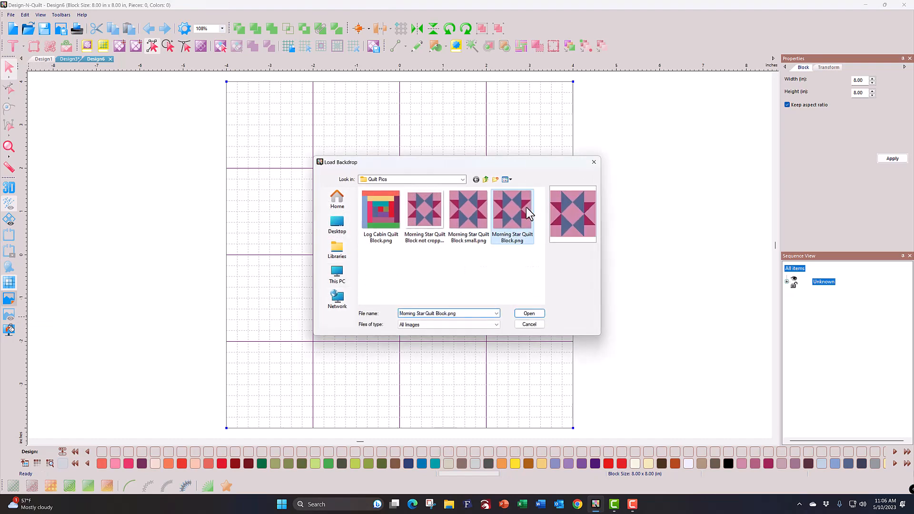
left_click(534, 314)
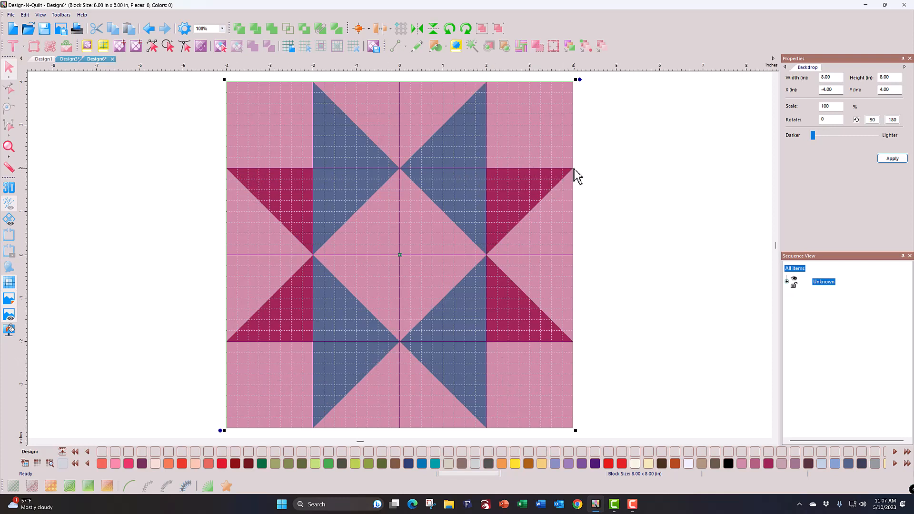
Add two full-width horizontal block lines along the magenta triangles' outer edges, 2 in above and 2 in below the block's centre.
left_click(152, 47)
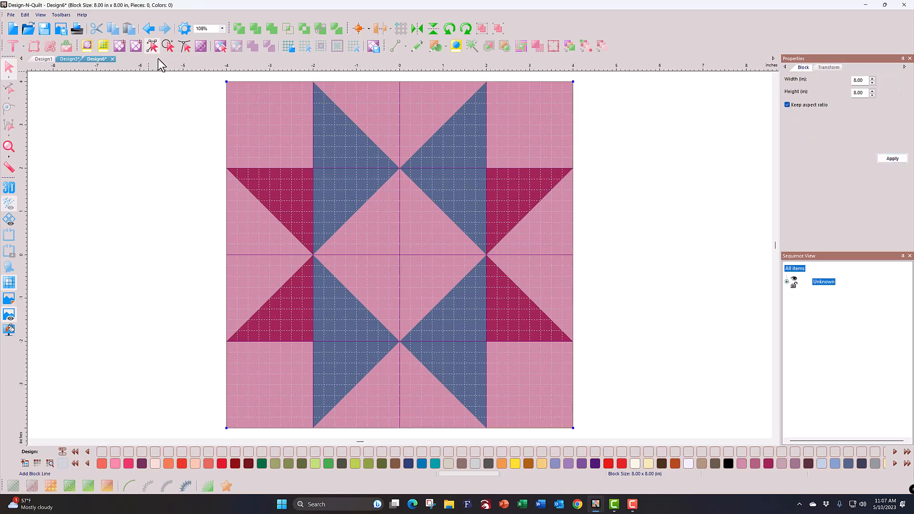
left_click(225, 169)
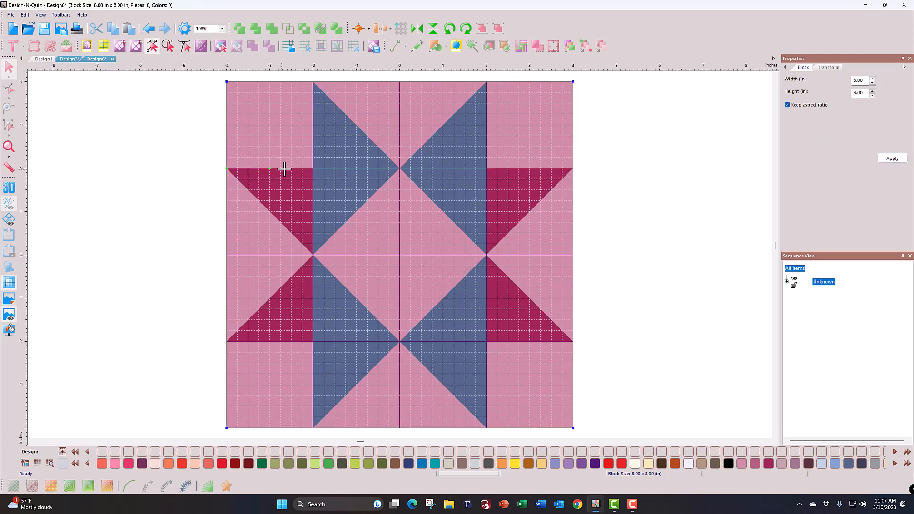
left_click(572, 168)
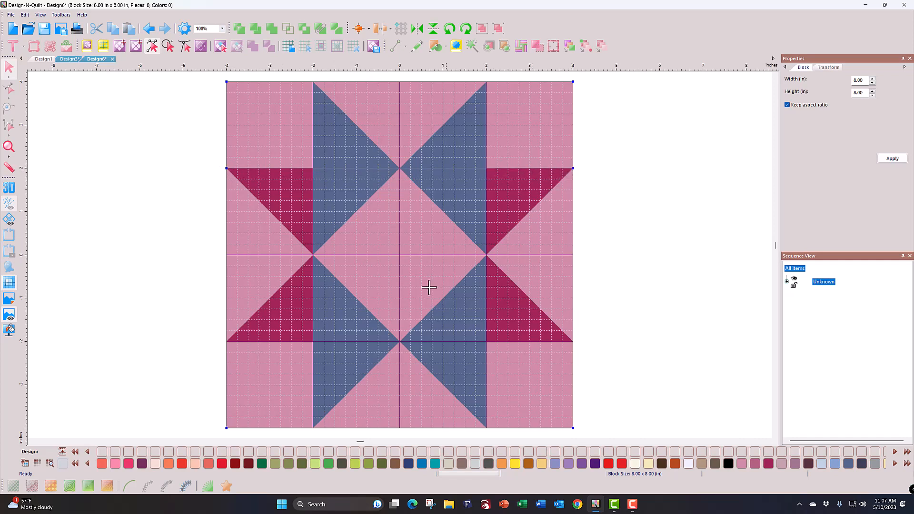
left_click(226, 341)
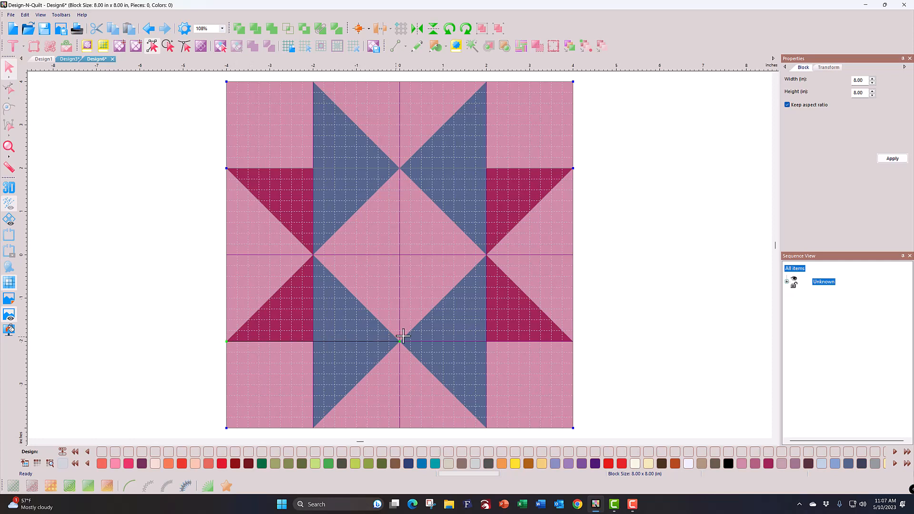
left_click(572, 341)
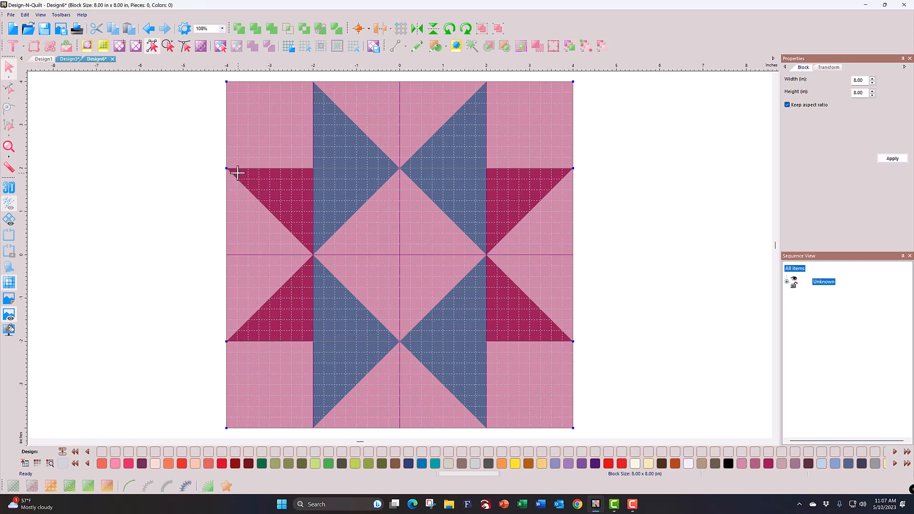
Add two diagonal block lines from the magenta points on the block's left edge to the opposite right-hand blue tips at x = 2 in.
left_click(227, 167)
left_click(486, 427)
left_click(227, 341)
left_click(482, 82)
Add two full-height vertical block lines along the straight outer edges of the blue star points, 2 in either side of centre.
left_click(312, 82)
left_click(313, 427)
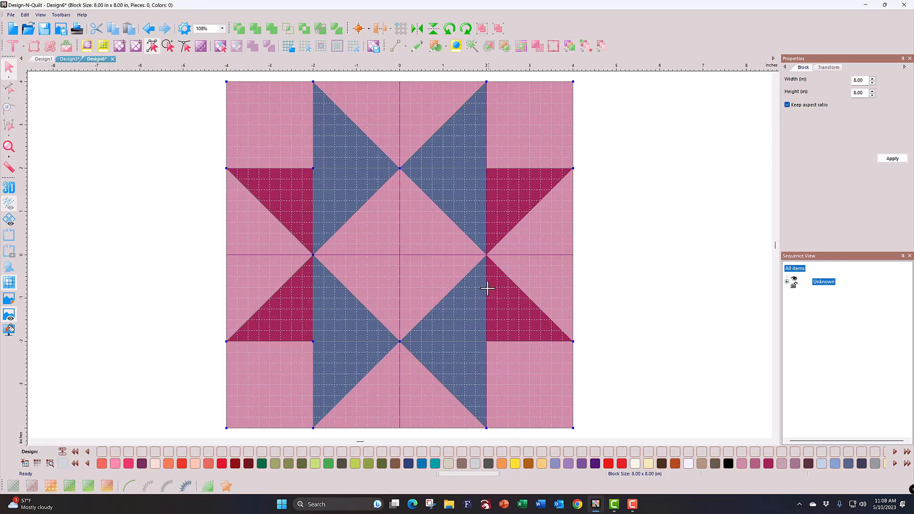
left_click(486, 82)
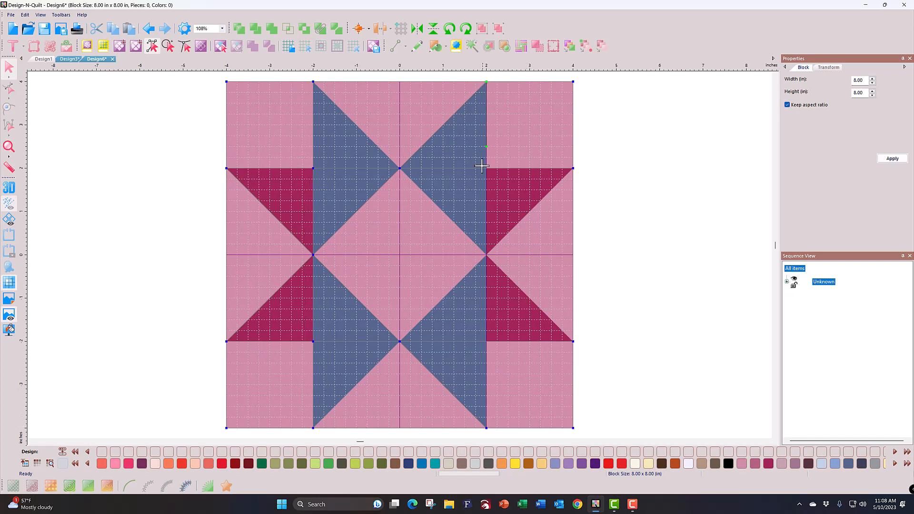
left_click(486, 427)
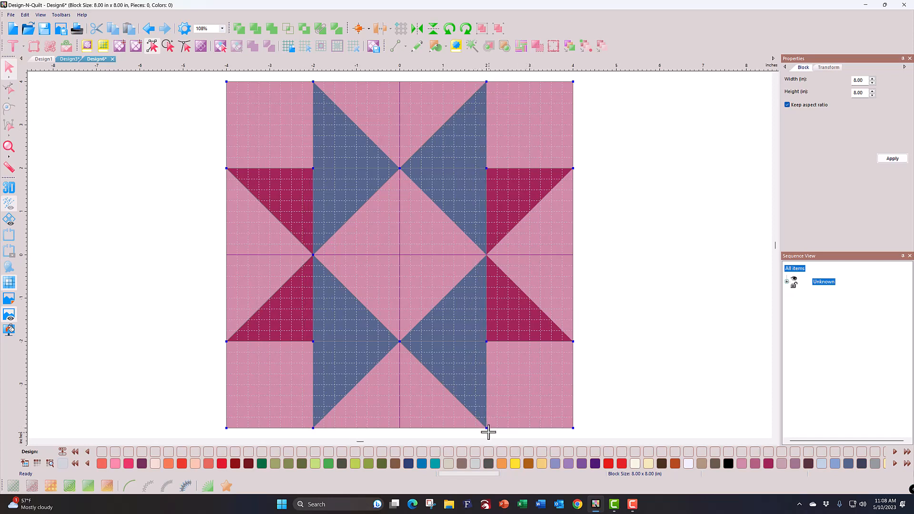
Add two diagonal block lines from the left-hand blue tips at x = -2 in to the opposite magenta points on the block's right edge.
left_click(313, 81)
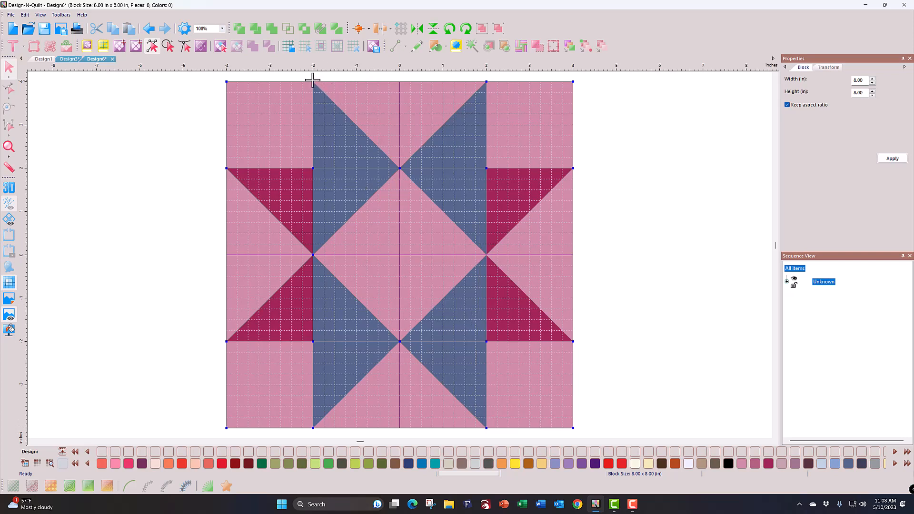
left_click(573, 342)
left_click(314, 427)
left_click(570, 171)
Hide the backdrop and select individual pieces in the upper-left quarter to check how the traced lines divide the block.
left_click(10, 318)
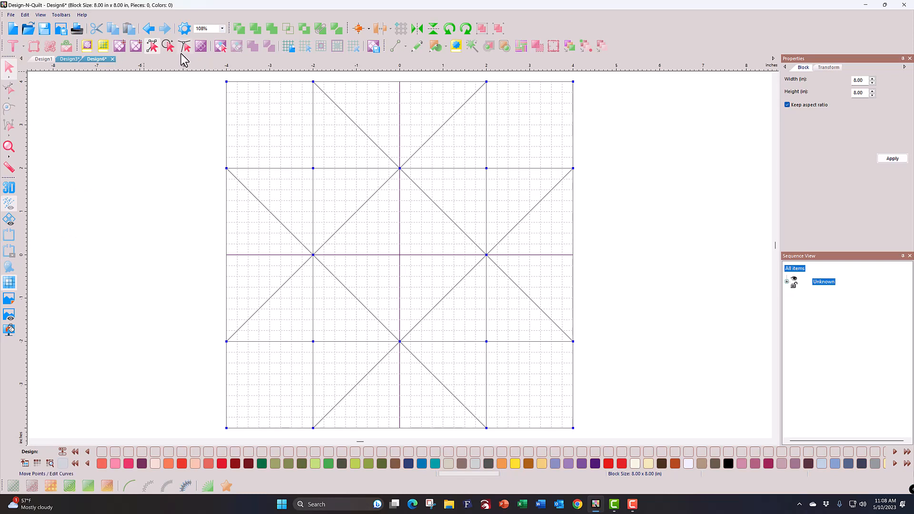
left_click(219, 46)
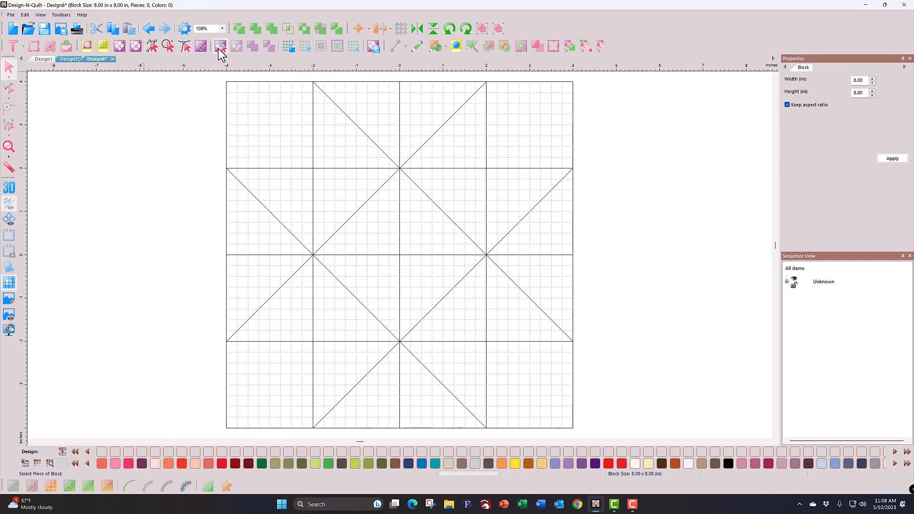
left_click(278, 127)
left_click(288, 202)
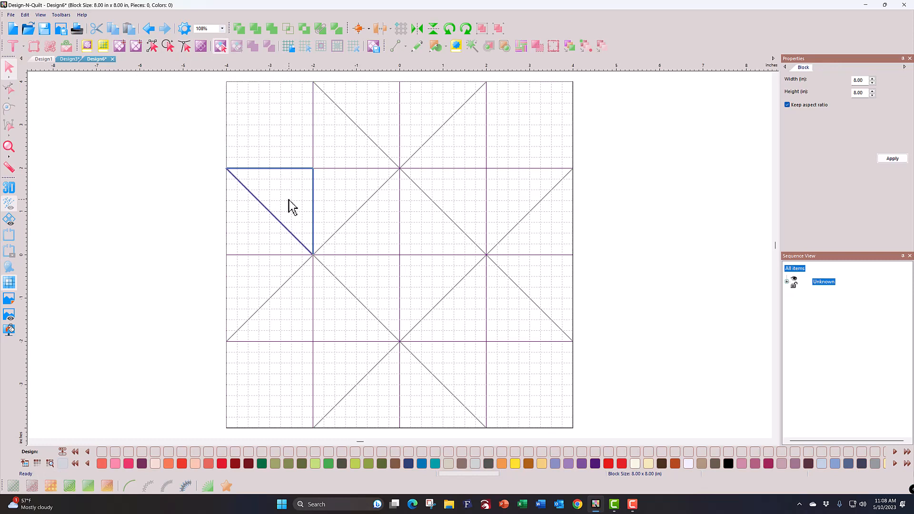
left_click(351, 200)
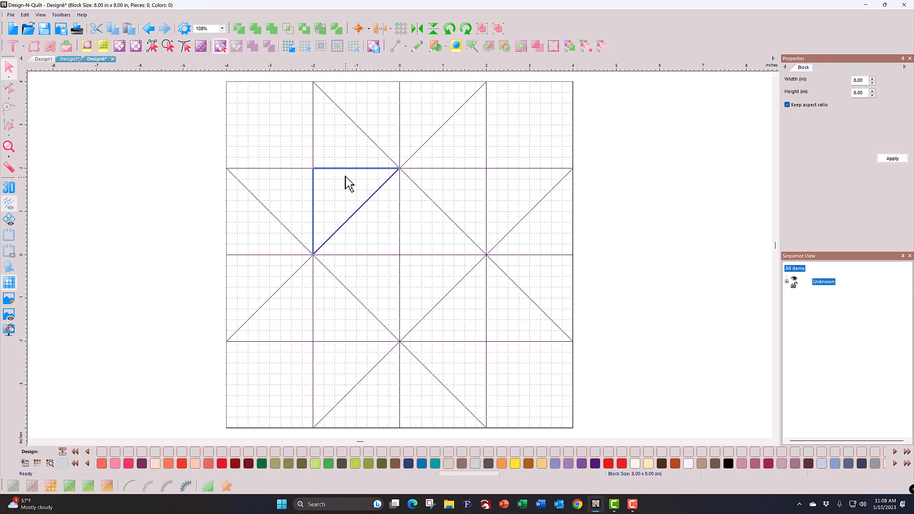
left_click(336, 139)
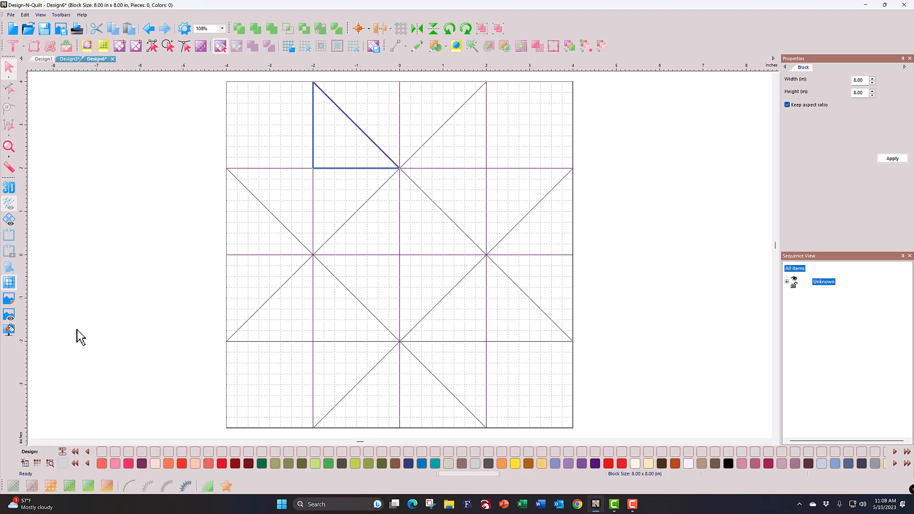
Show the backdrop again and unite the stacked blue triangles into one piece each in the upper-left and upper-right quarters.
left_click(9, 315)
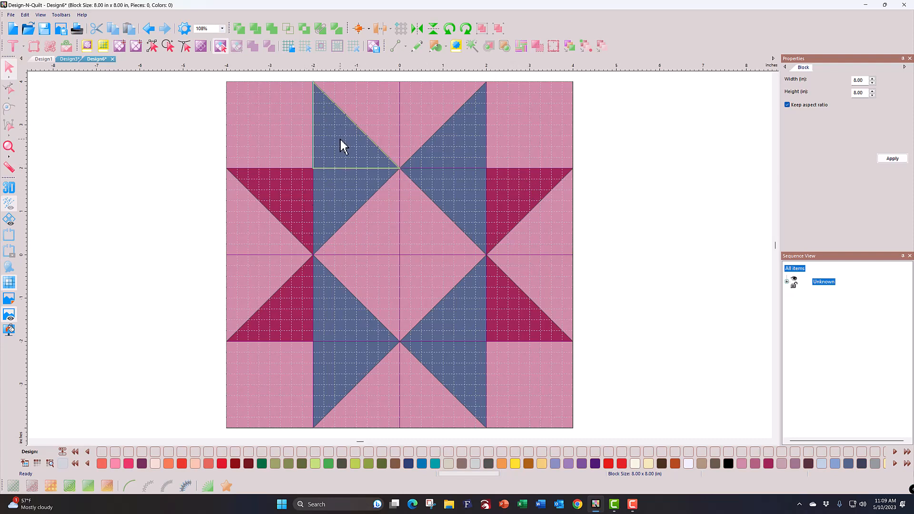
left_click(338, 199)
right_click(338, 199)
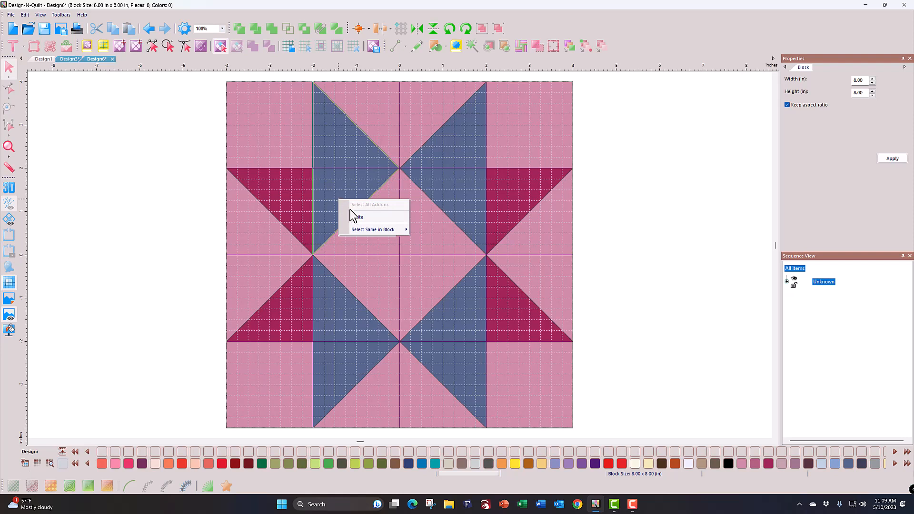
left_click(365, 210)
left_click(470, 132)
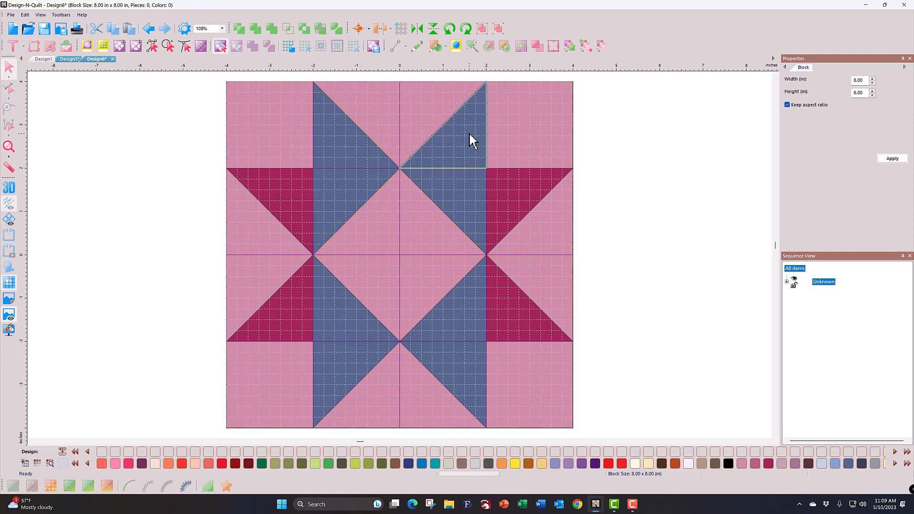
left_click(467, 191, "shift")
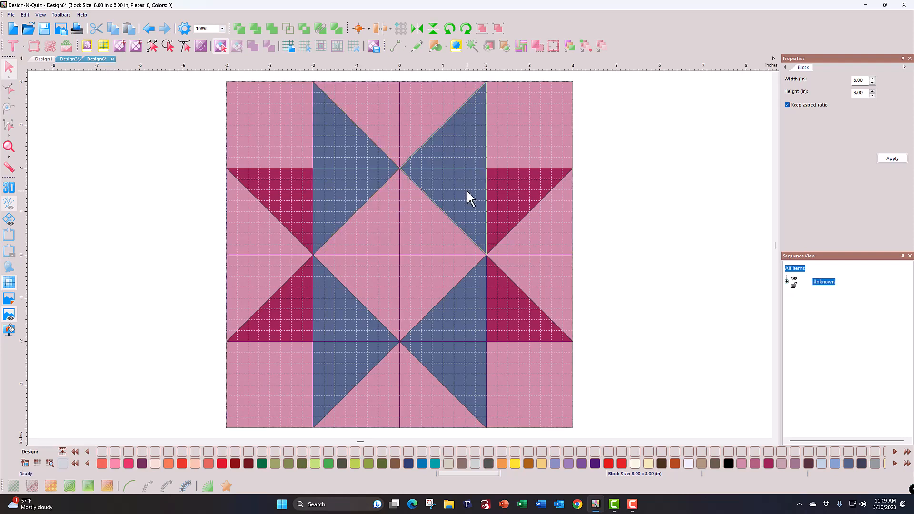
right_click(467, 190)
left_click(489, 209)
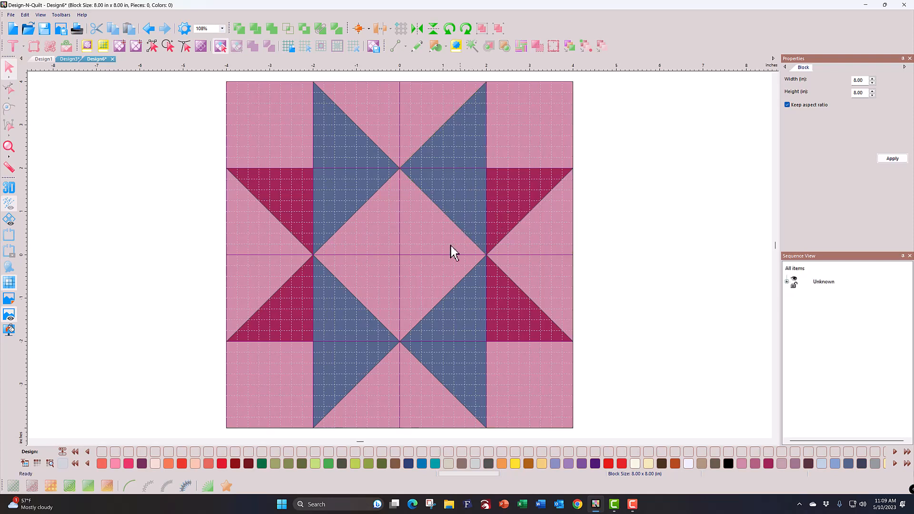
Unite the stacked blue triangles into one piece each in the lower-left and lower-right quarters of the block.
left_click(341, 325)
left_click(345, 371, "shift")
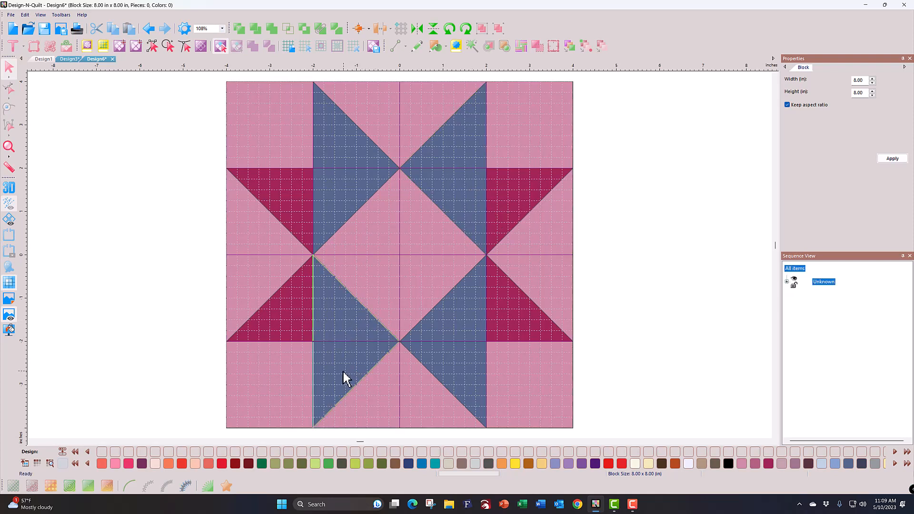
right_click(345, 371)
left_click(365, 390)
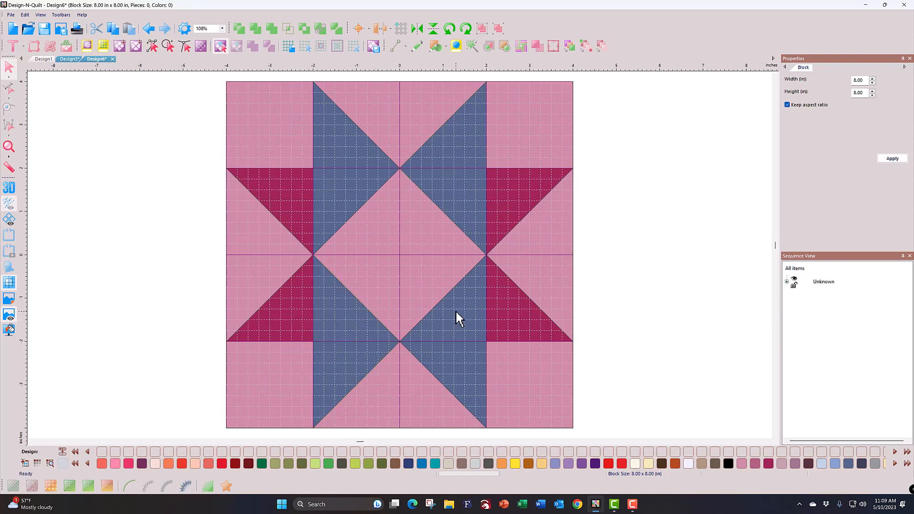
left_click(452, 339)
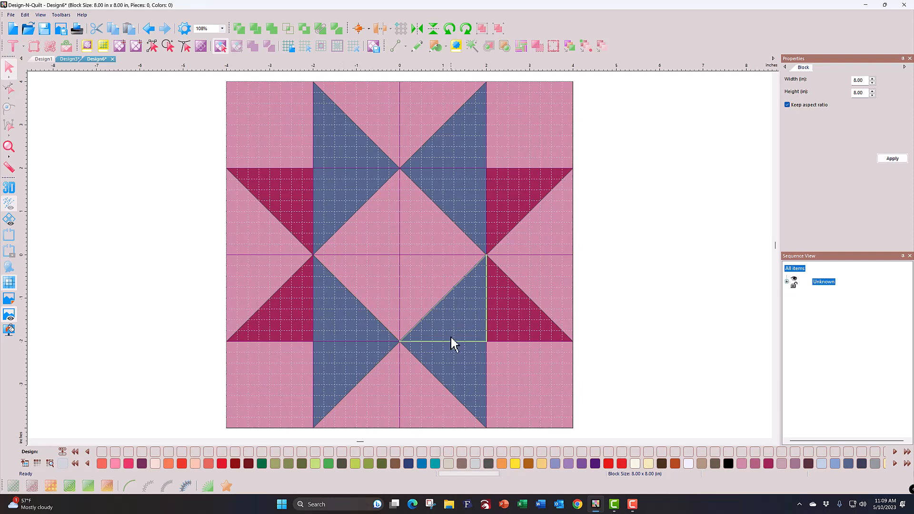
left_click(450, 370, "shift")
right_click(450, 371)
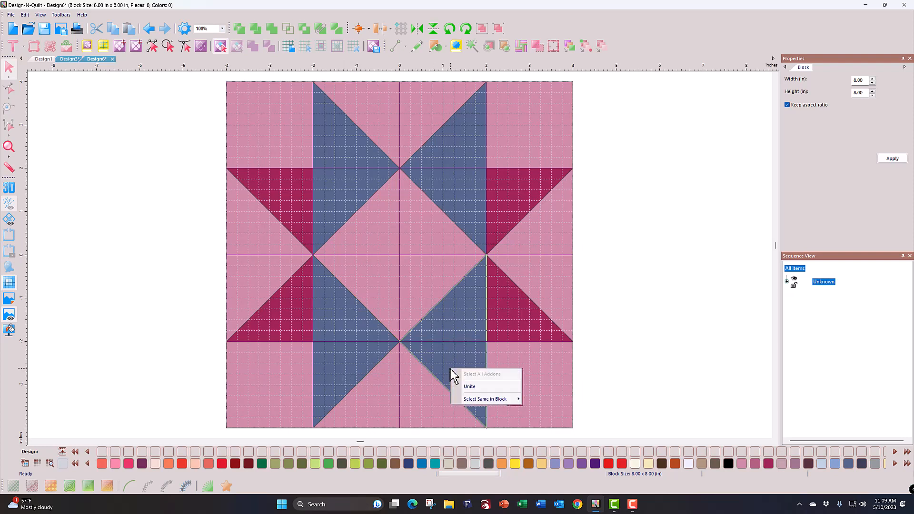
left_click(468, 387)
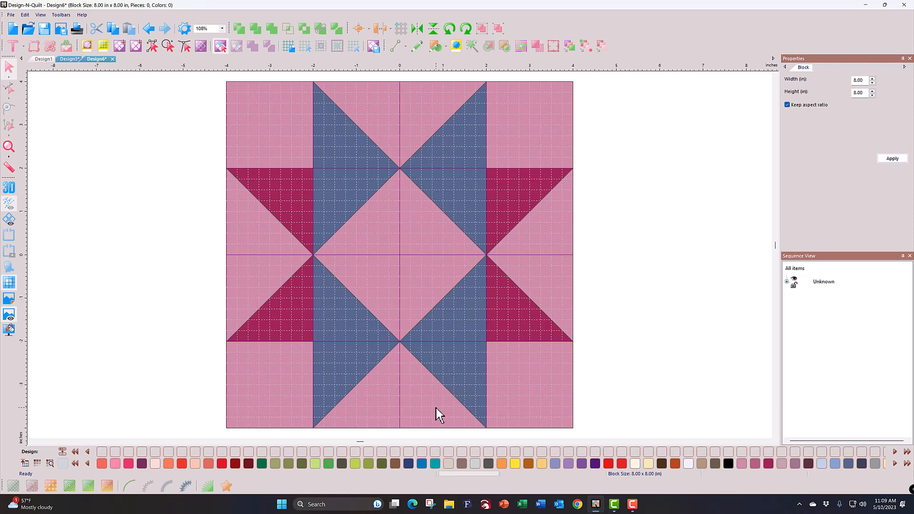
Select the lower pink triangle and the centre diamond in turn to check whether each is a single piece.
left_click(364, 411)
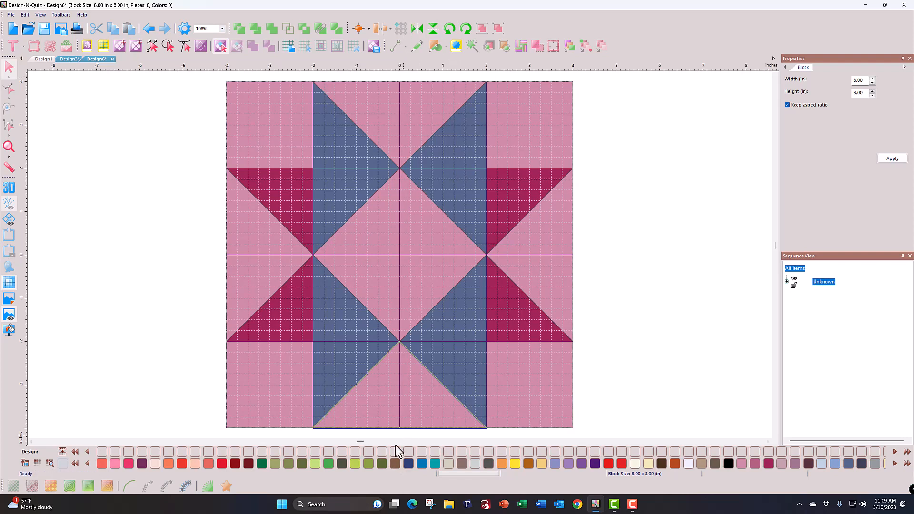
left_click(363, 279)
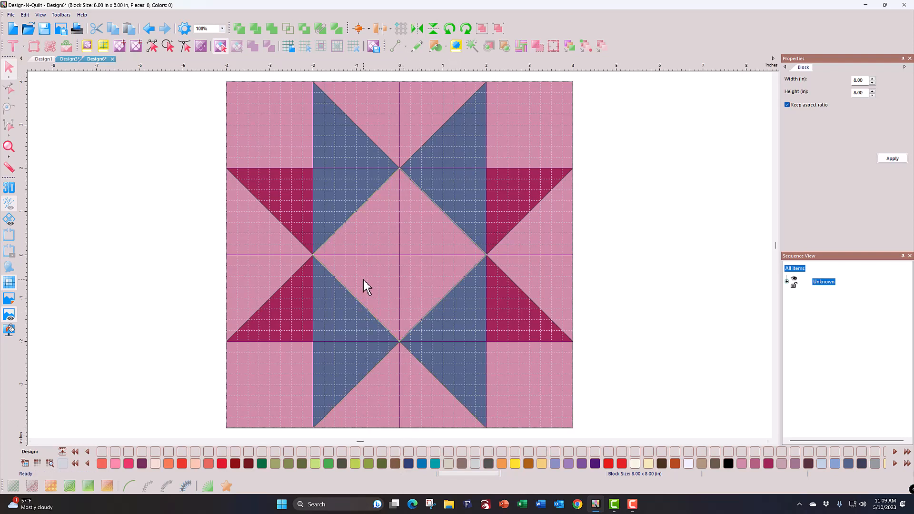